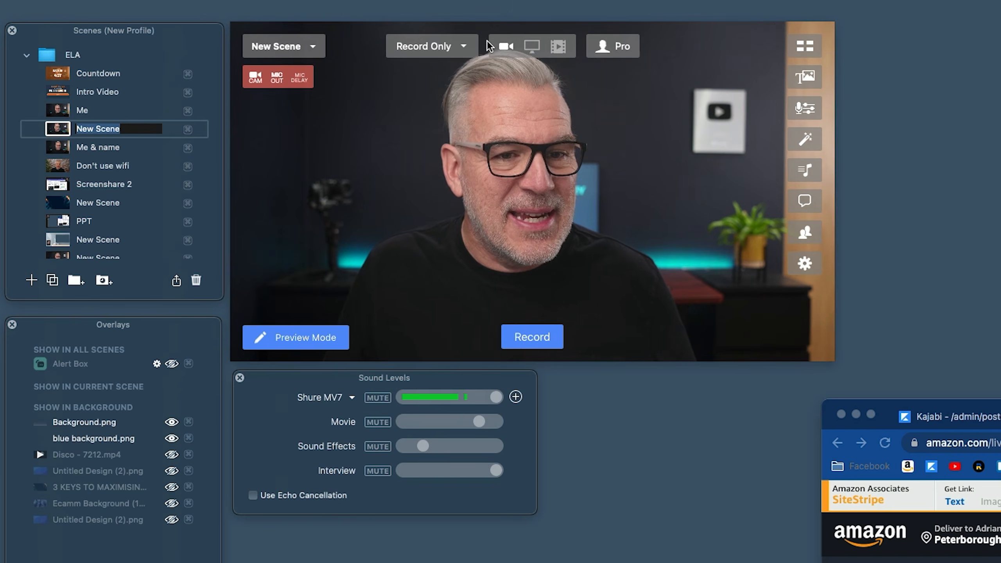
Switch the new scene's source to screen sharing and set it to show Google Chrome
{"action": "left_click", "coordinate": [530, 51]}
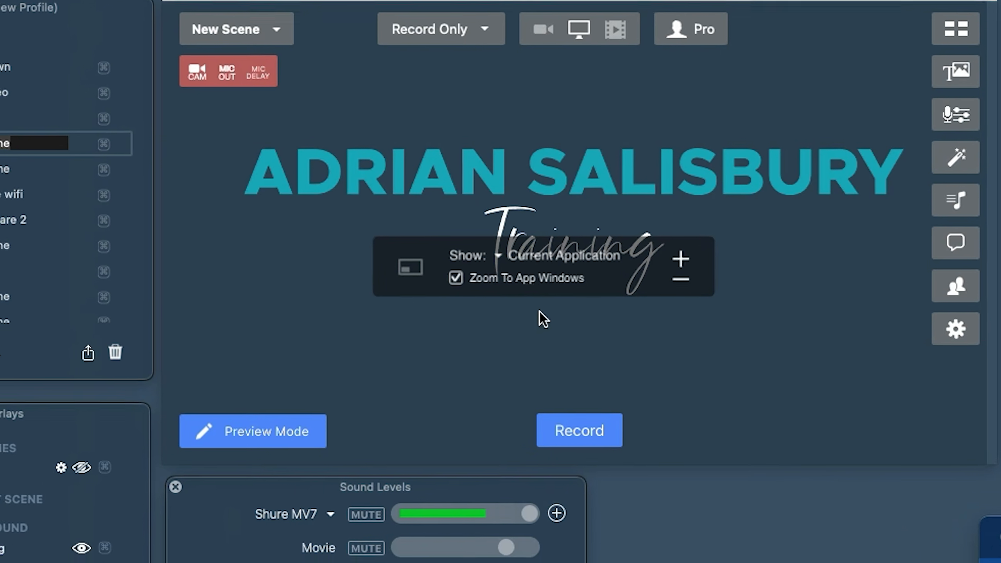
{"action": "left_click", "coordinate": [552, 260]}
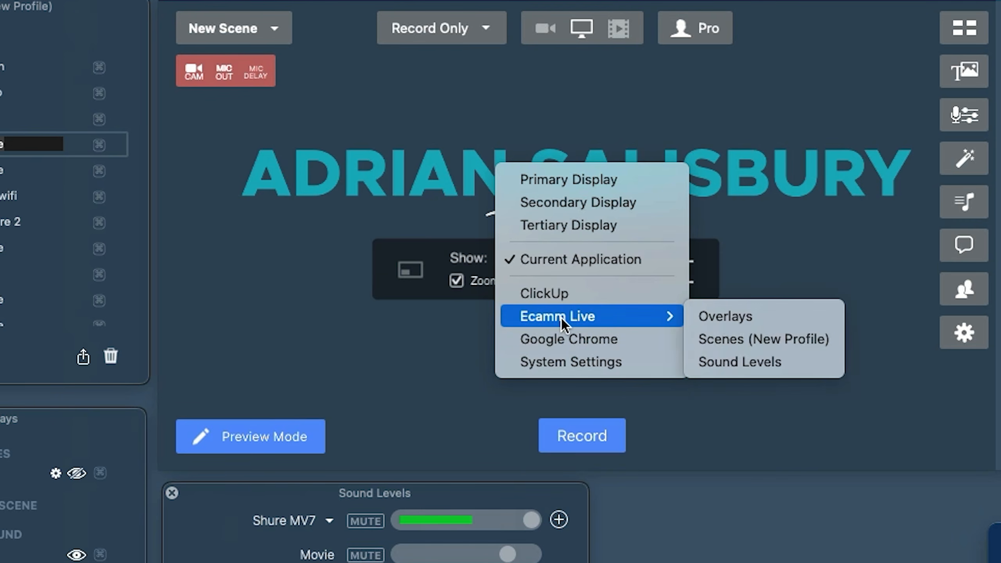
{"action": "left_click", "coordinate": [564, 339]}
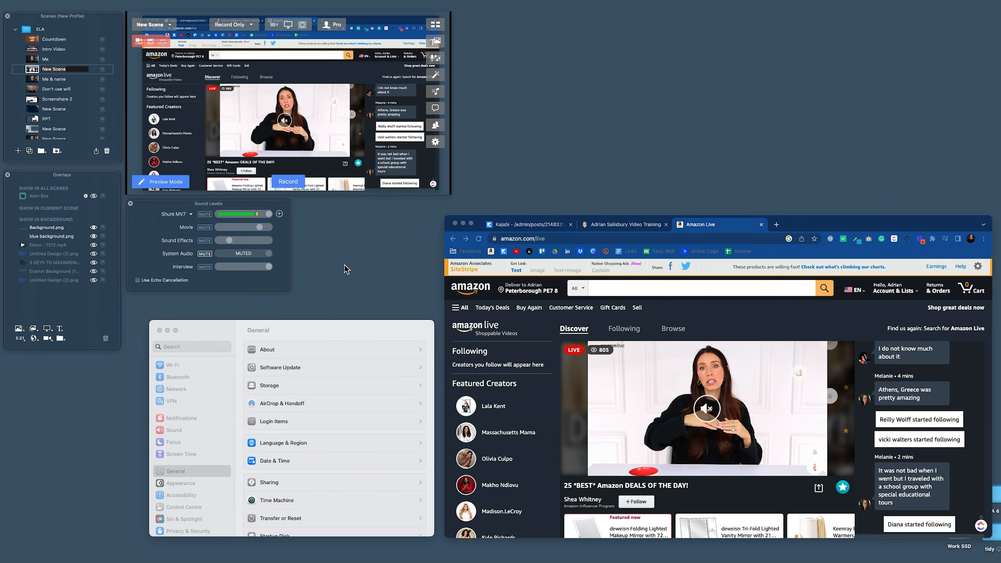
Add the camera as a Round picture-in-picture in the upper-left corner of the shared Chrome scene
{"action": "mouse_move", "coordinate": [226, 125]}
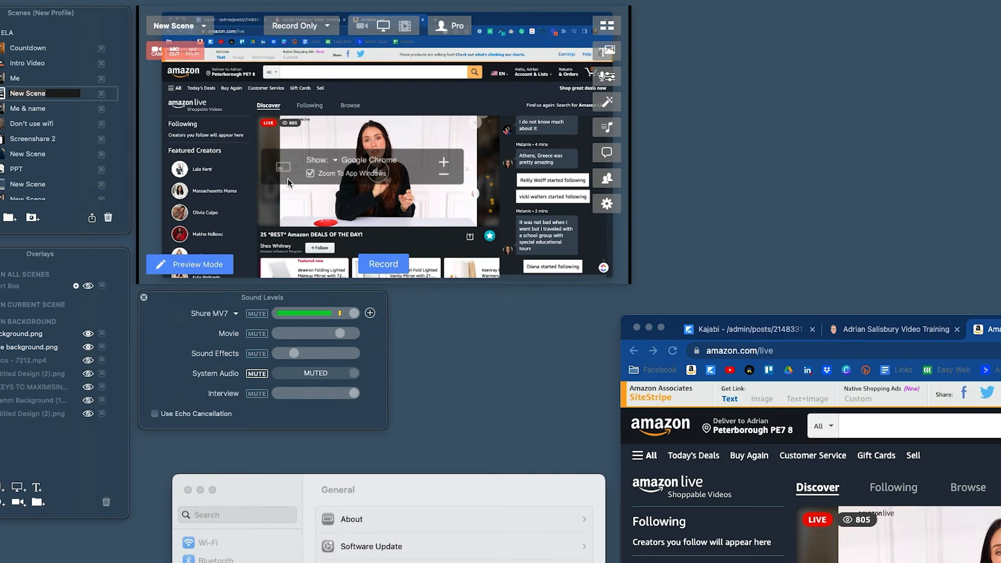
{"action": "left_click_drag", "start_coordinate": [225, 125], "coordinate": [222, 85]}
{"action": "left_click_drag", "start_coordinate": [358, 157], "coordinate": [312, 231]}
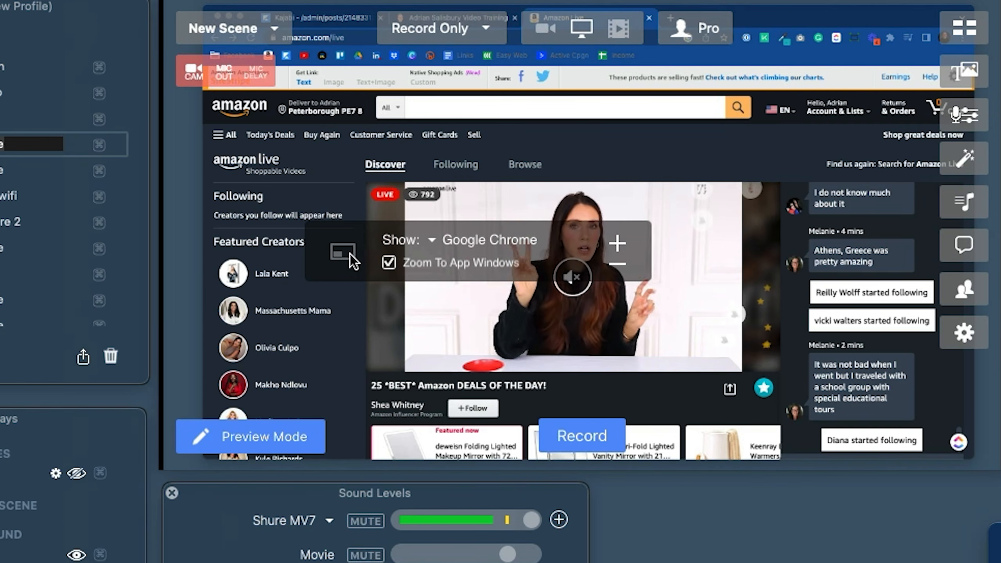
{"action": "left_click", "coordinate": [350, 253]}
{"action": "left_click_drag", "start_coordinate": [329, 375], "coordinate": [325, 59]}
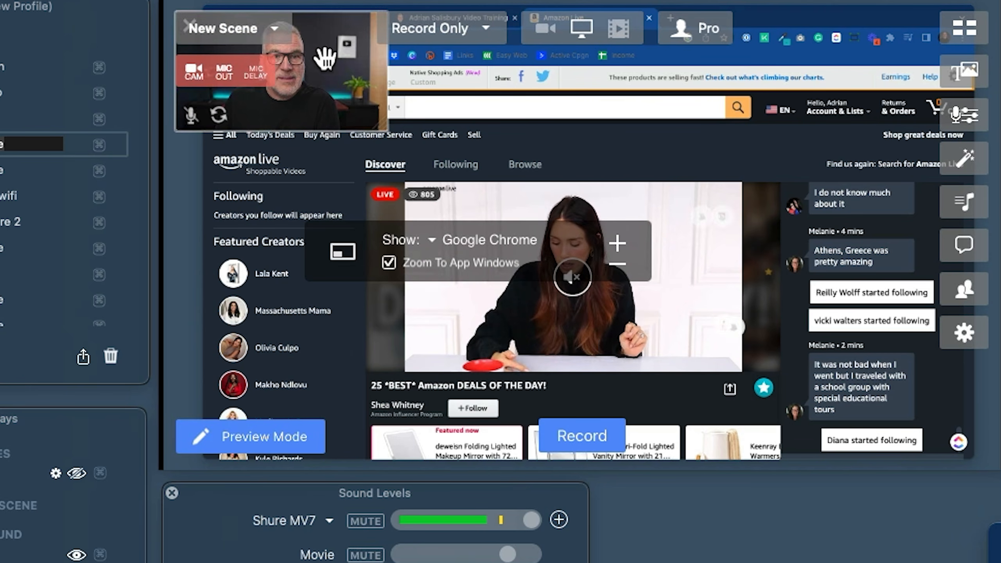
{"action": "right_click", "coordinate": [322, 84]}
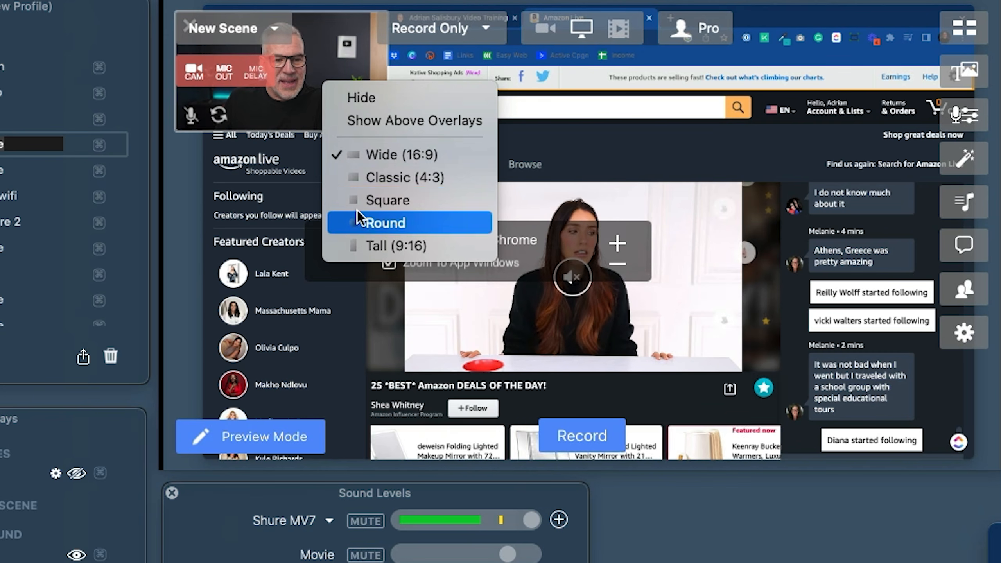
{"action": "left_click", "coordinate": [373, 223]}
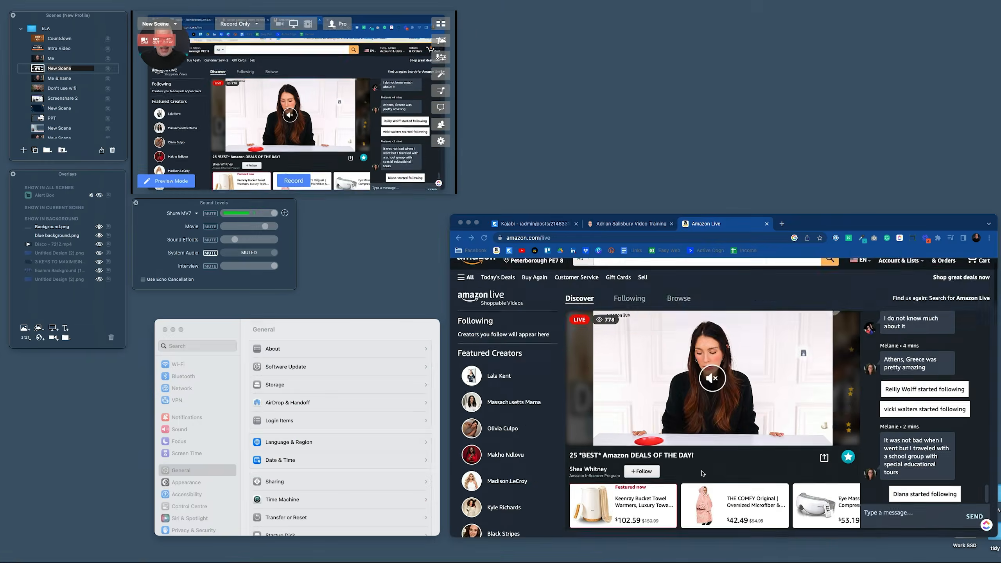
Scroll the Amazon Live page in Chrome, and try zooming and panning its shared view within the scene
{"action": "scroll", "coordinate": [705, 476], "scroll_direction": "down", "scroll_amount": 10}
{"action": "scroll", "coordinate": [704, 475], "scroll_direction": "up", "scroll_amount": 10}
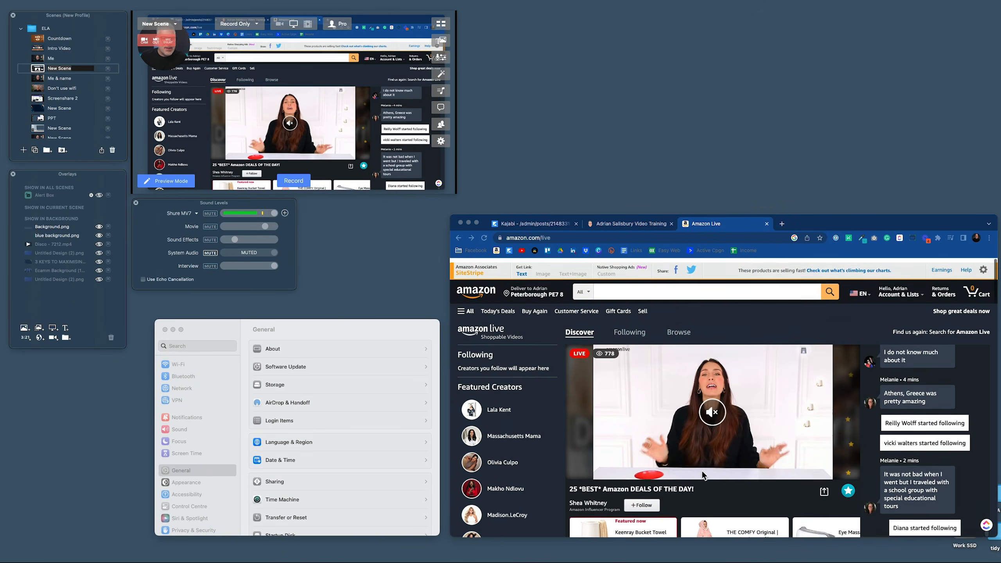
{"action": "mouse_move", "coordinate": [333, 94]}
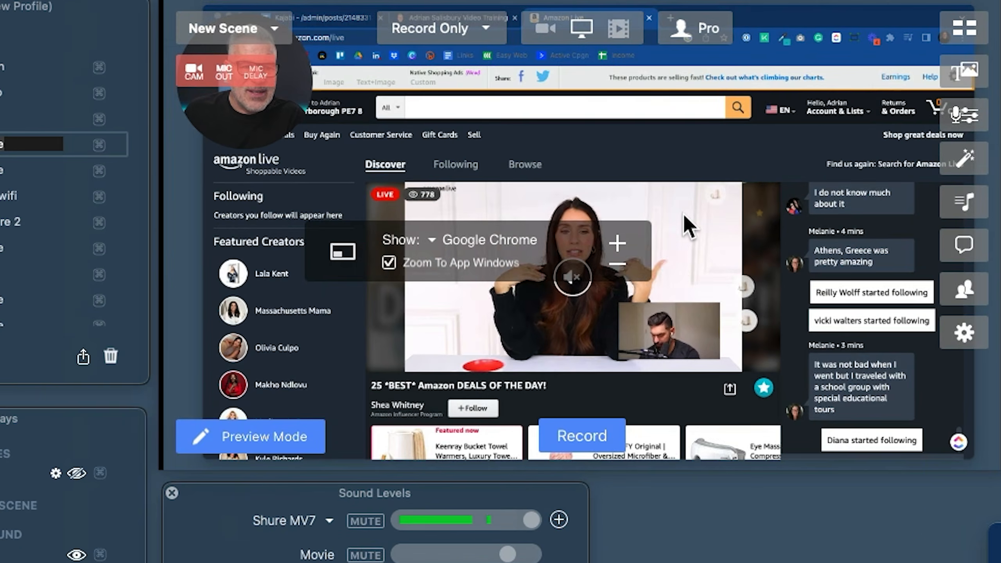
{"action": "scroll", "coordinate": [684, 215], "scroll_direction": "up", "scroll_amount": 3}
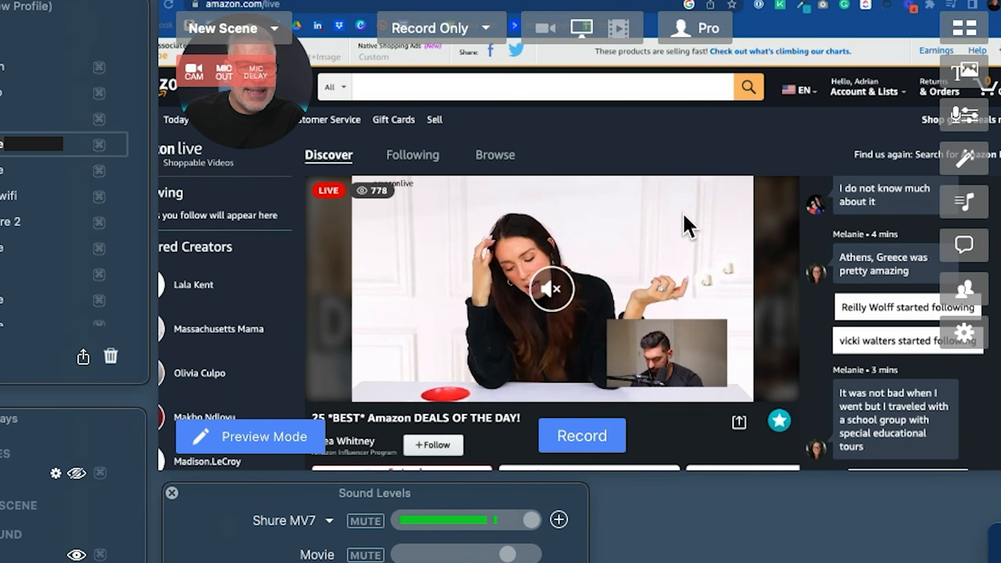
{"action": "left_click_drag", "start_coordinate": [686, 223], "coordinate": [681, 208]}
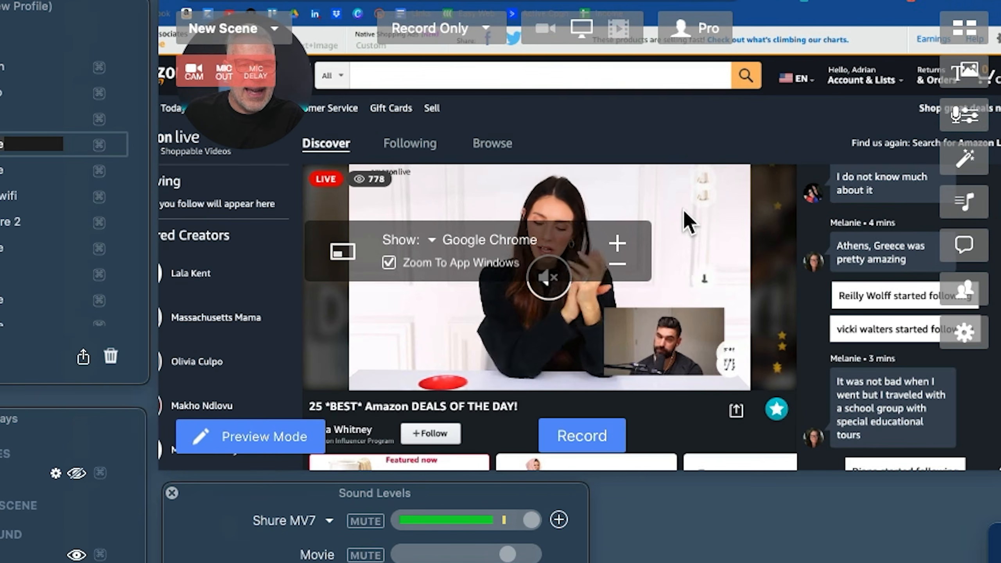
{"action": "scroll", "coordinate": [683, 210], "scroll_direction": "down", "scroll_amount": 3}
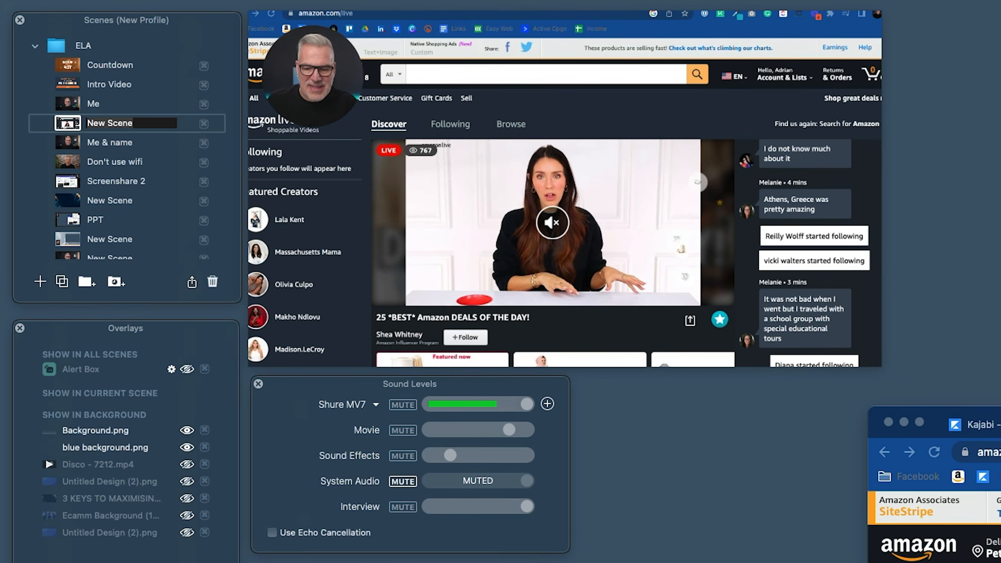
{"action": "scroll", "coordinate": [934, 527], "scroll_direction": "down", "scroll_amount": 3}
{"action": "scroll", "coordinate": [934, 528], "scroll_direction": "down", "scroll_amount": 3}
{"action": "scroll", "coordinate": [935, 528], "scroll_direction": "up", "scroll_amount": 7}
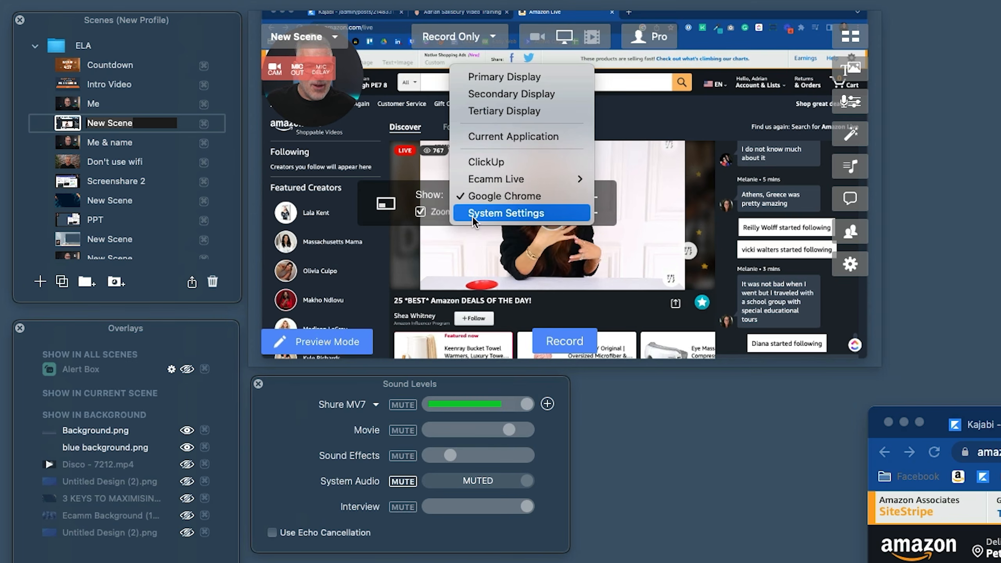
Change the scene's shared application to System Settings and scroll through its settings lists
{"action": "left_click", "coordinate": [474, 213]}
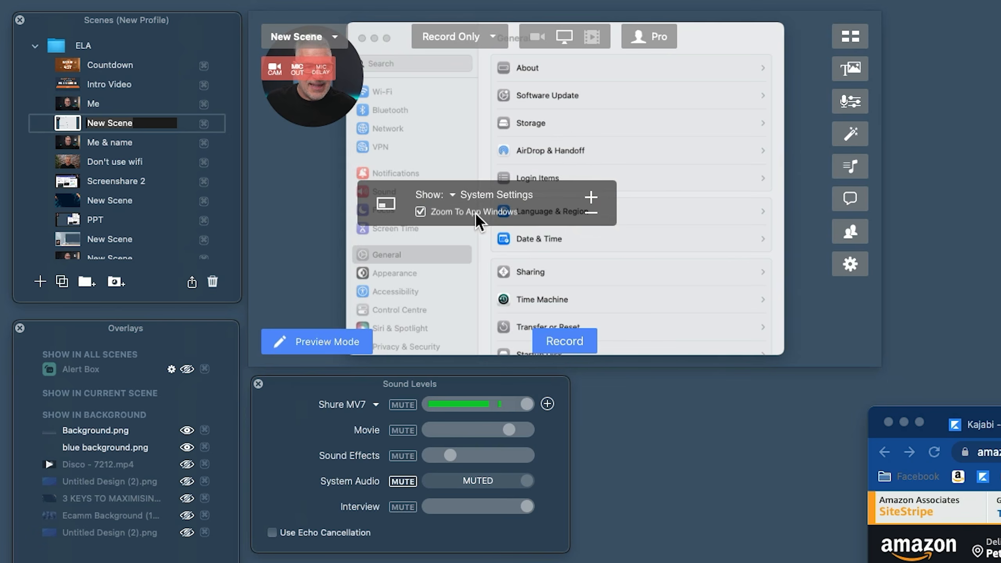
{"action": "scroll", "coordinate": [631, 197], "scroll_direction": "down", "scroll_amount": 3}
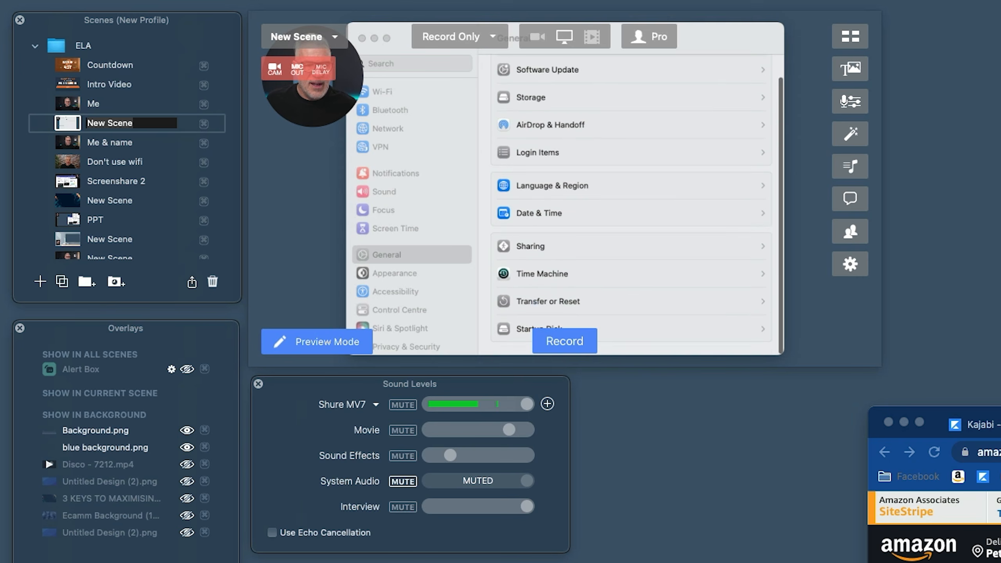
{"action": "scroll", "coordinate": [631, 197], "scroll_direction": "up", "scroll_amount": 2}
{"action": "scroll", "coordinate": [412, 216], "scroll_direction": "down", "scroll_amount": 8}
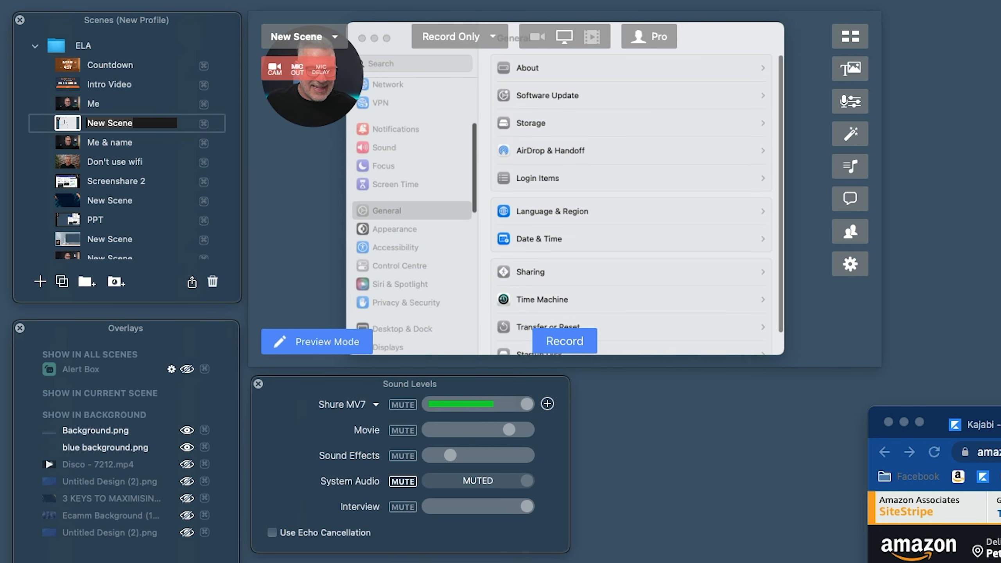
{"action": "scroll", "coordinate": [412, 216], "scroll_direction": "up", "scroll_amount": 5}
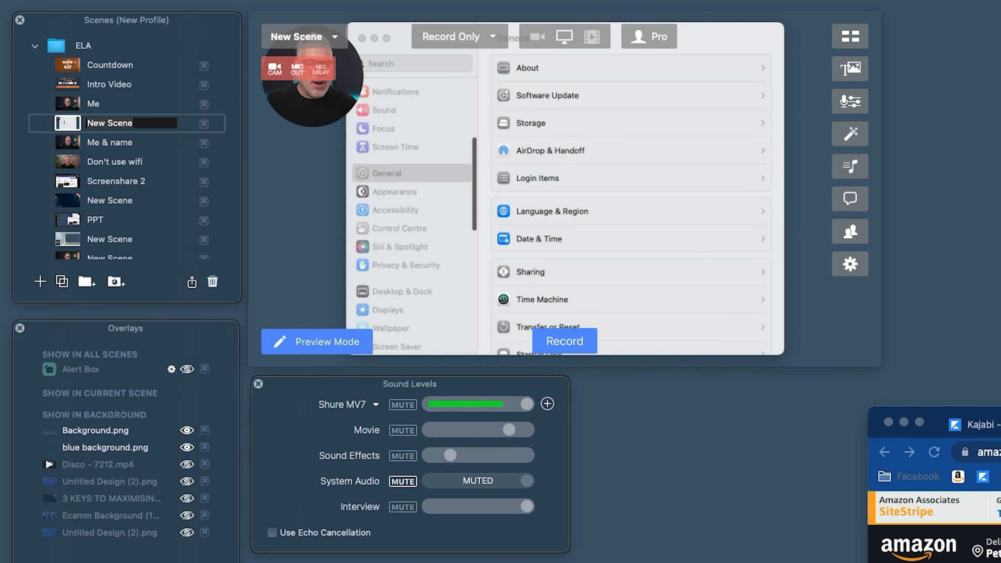
{"action": "mouse_move", "coordinate": [606, 293]}
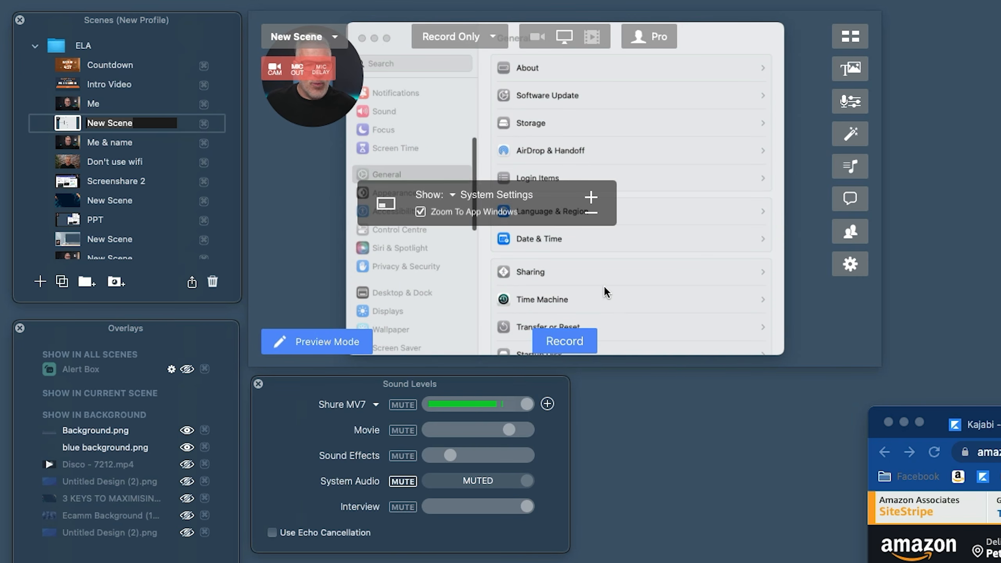
{"action": "left_click", "coordinate": [591, 197]}
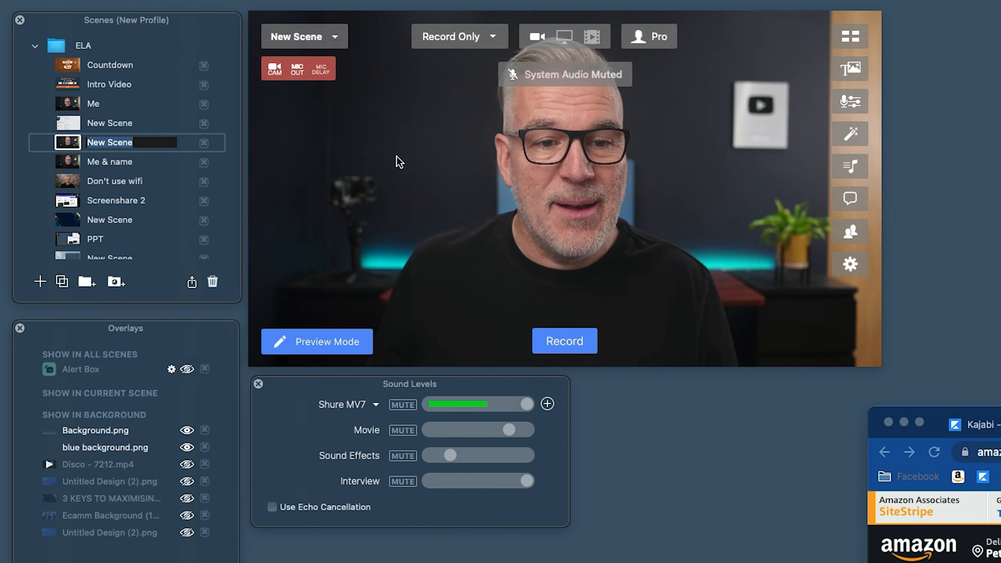
Create a blank scene without the camera and hide blue background.png, leaving Background.png shown as its background
{"action": "left_click", "coordinate": [243, 9]}
{"action": "left_click", "coordinate": [239, 34]}
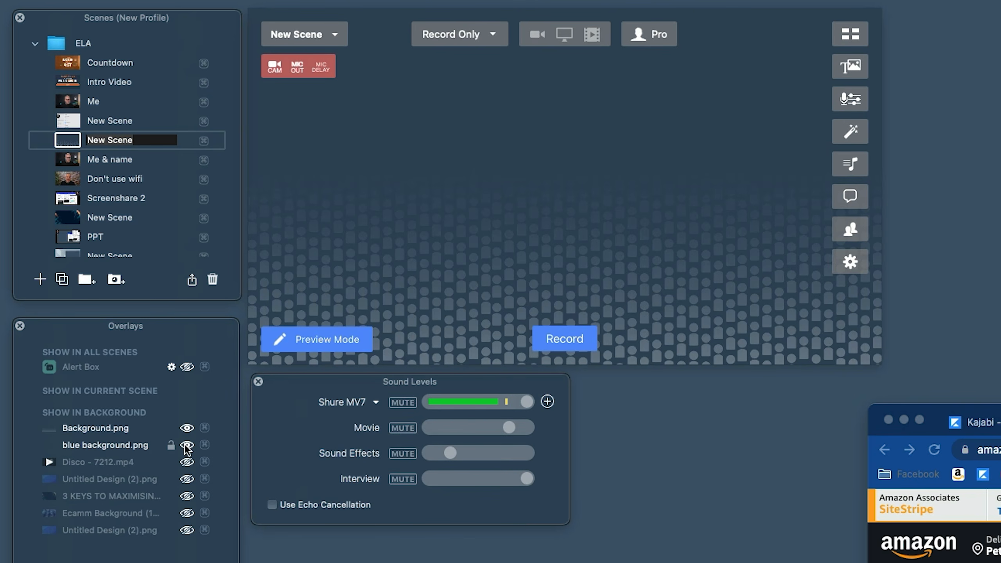
{"action": "left_click", "coordinate": [186, 428]}
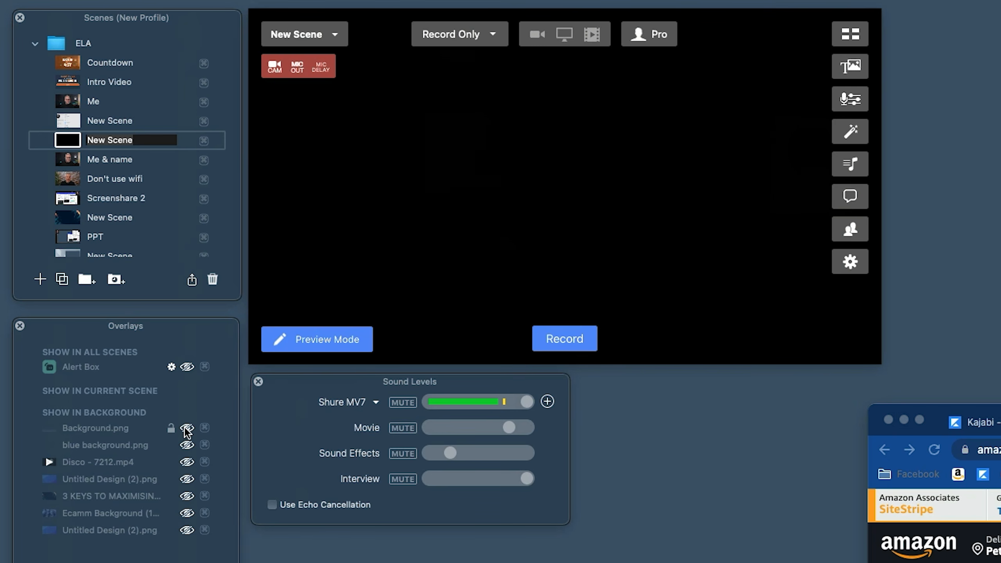
{"action": "left_click", "coordinate": [186, 428]}
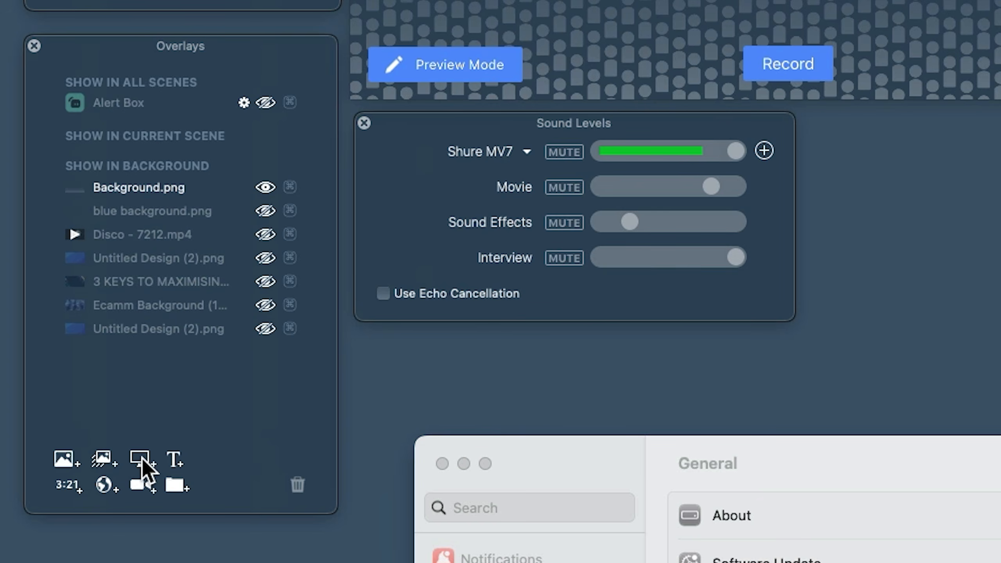
Add a Screen Share overlay to the blank scene and set it to show Google Chrome
{"action": "left_click", "coordinate": [142, 460]}
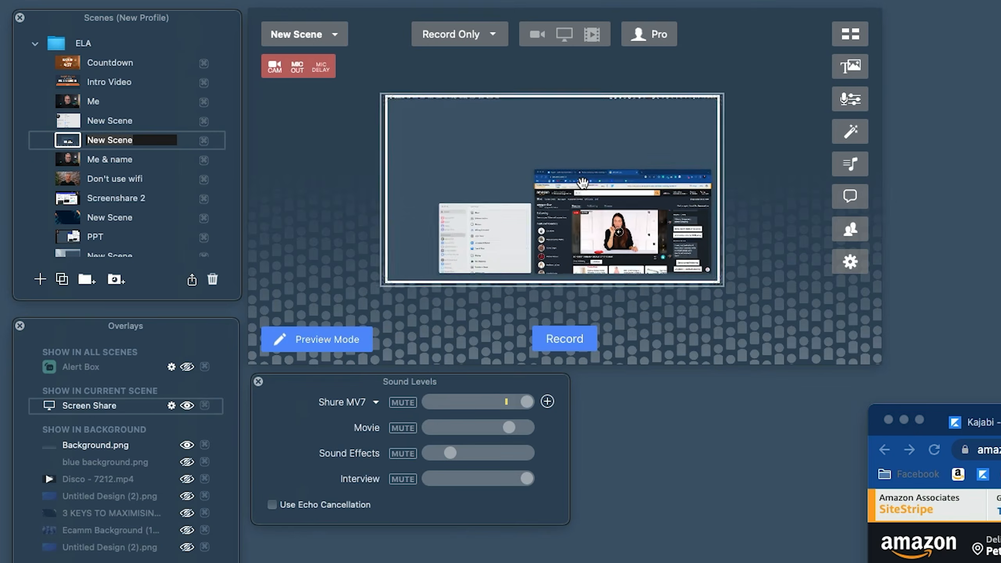
{"action": "left_click", "coordinate": [343, 202]}
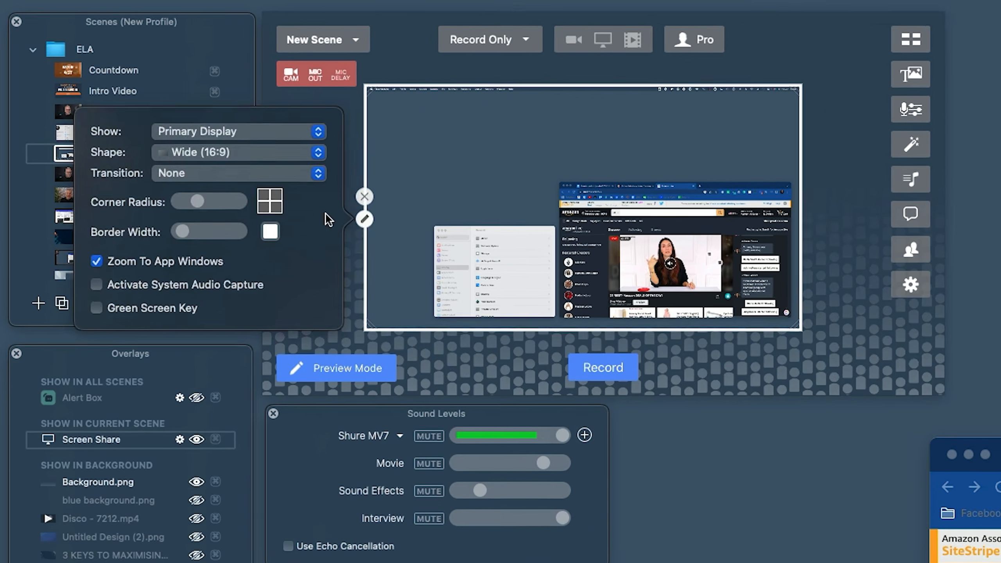
{"action": "left_click", "coordinate": [192, 144]}
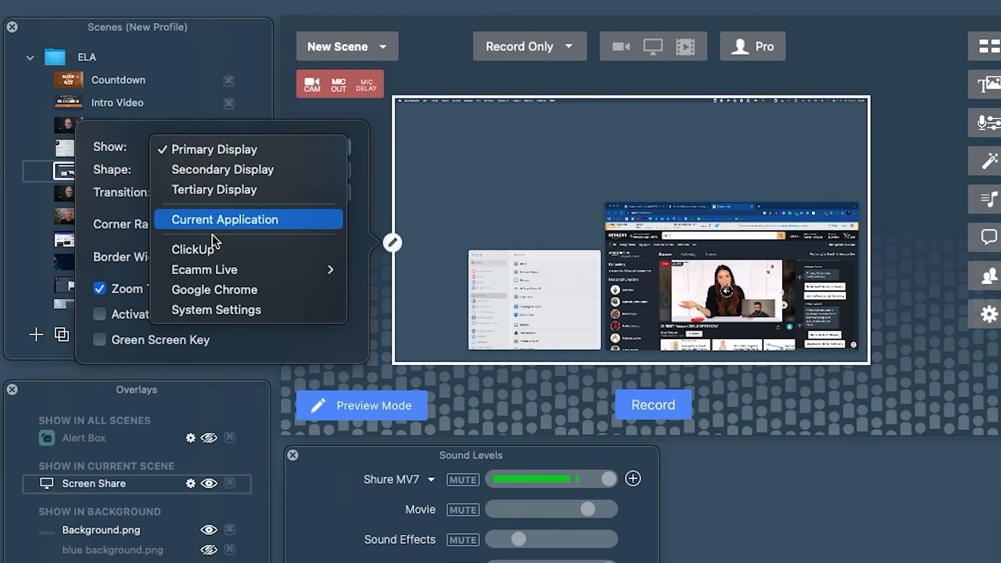
{"action": "left_click", "coordinate": [221, 292]}
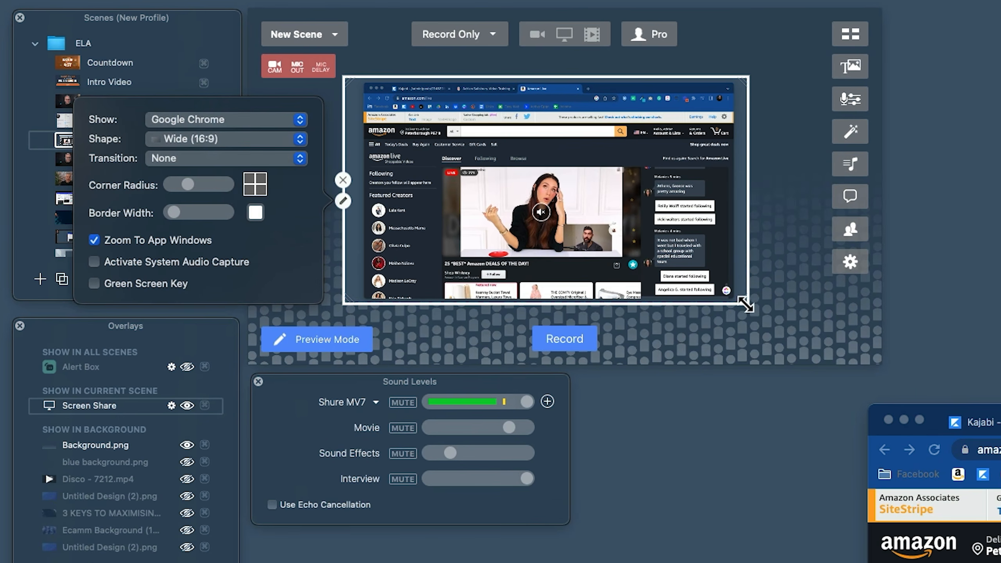
Enlarge the Screen Share overlay and crop its sides and top edge to cut off the browser's tabs and toolbars
{"action": "left_click_drag", "start_coordinate": [742, 312], "coordinate": [764, 323]}
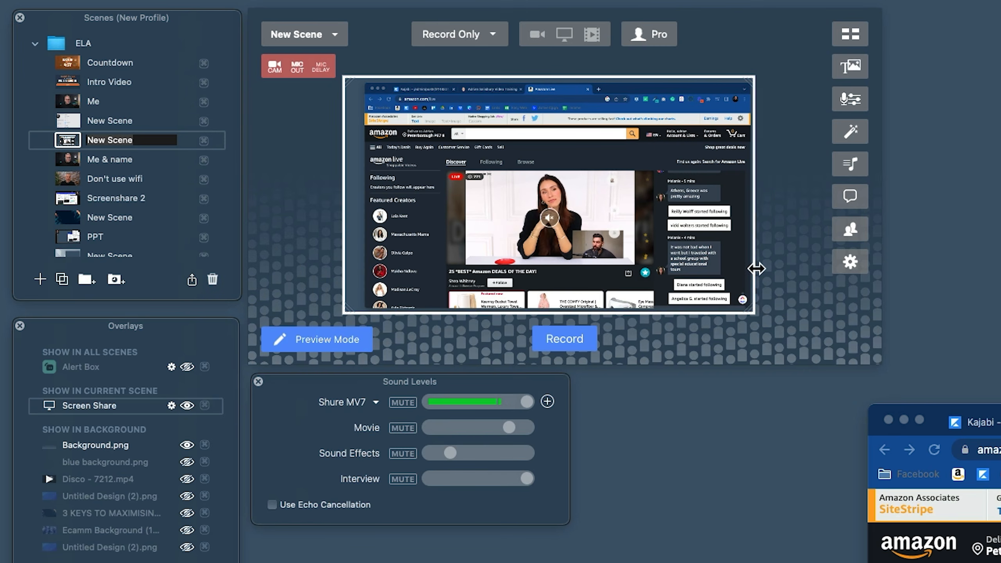
{"action": "left_click_drag", "start_coordinate": [756, 269], "coordinate": [755, 270]}
{"action": "left_click_drag", "start_coordinate": [350, 242], "coordinate": [366, 241]}
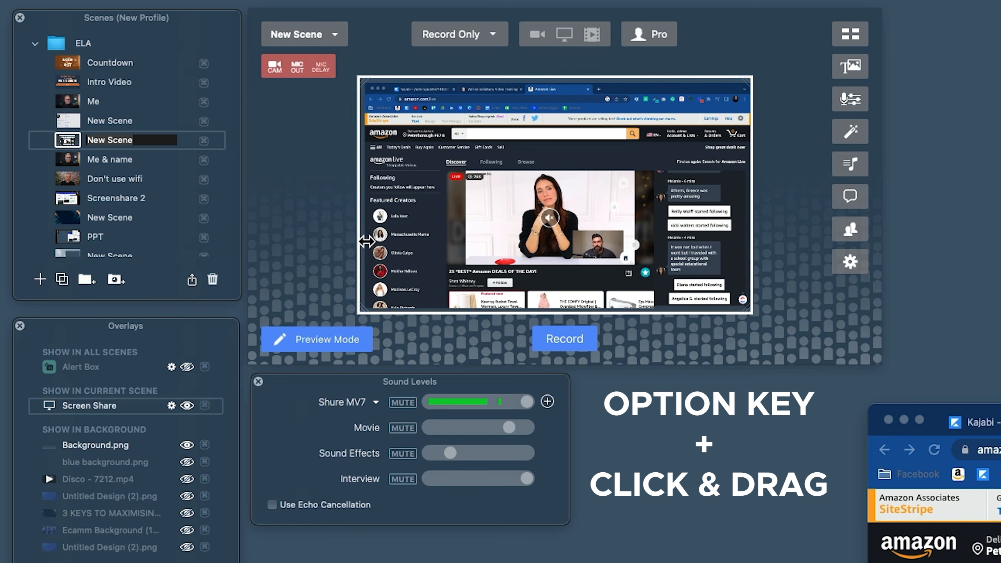
{"action": "left_click_drag", "start_coordinate": [523, 77], "coordinate": [521, 107]}
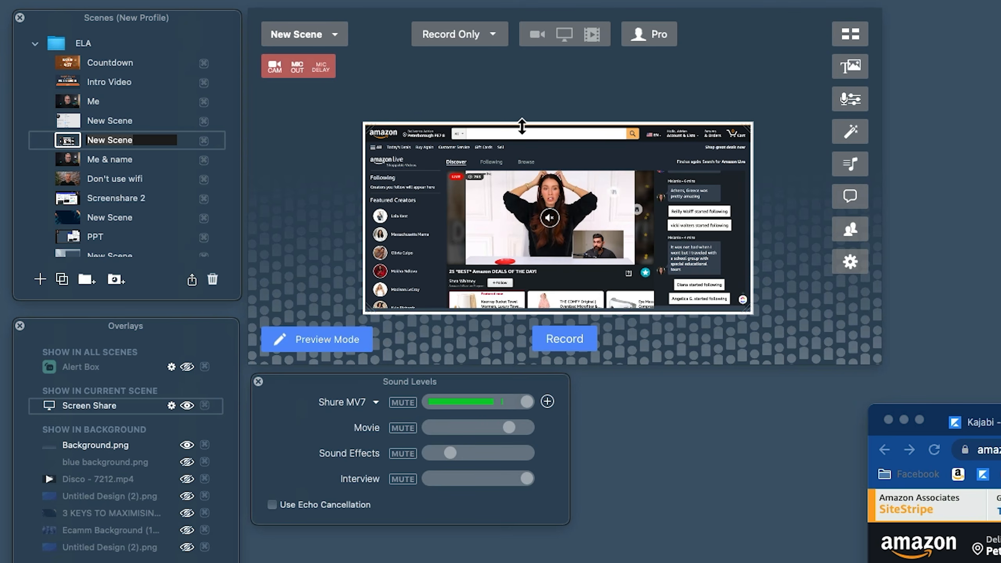
Scale up the cropped Screen Share overlay and position it in the scene's upper-left area, leaving background along the right and bottom
{"action": "scroll", "coordinate": [588, 221], "scroll_direction": "up", "scroll_amount": 6}
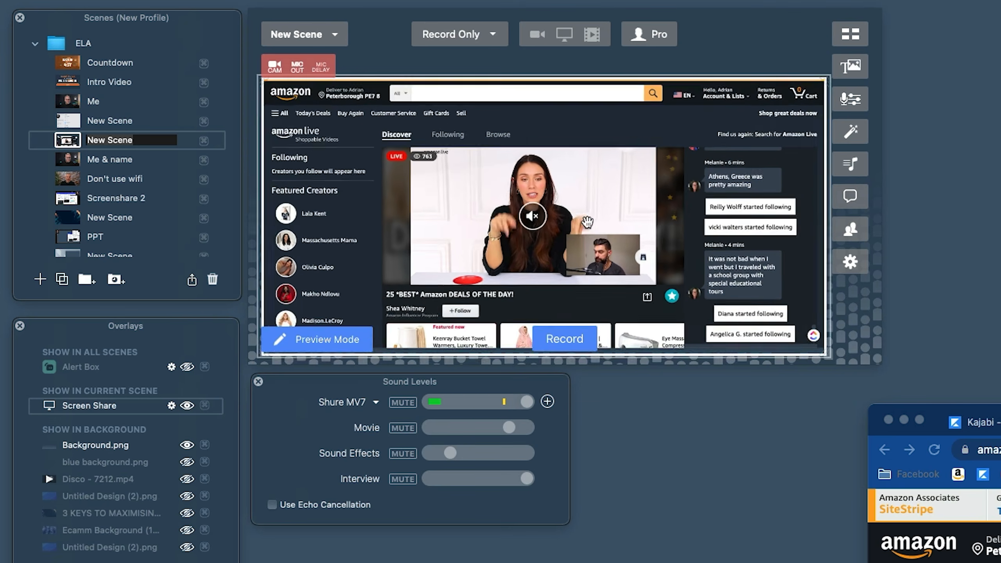
{"action": "left_click_drag", "start_coordinate": [589, 221], "coordinate": [605, 196]}
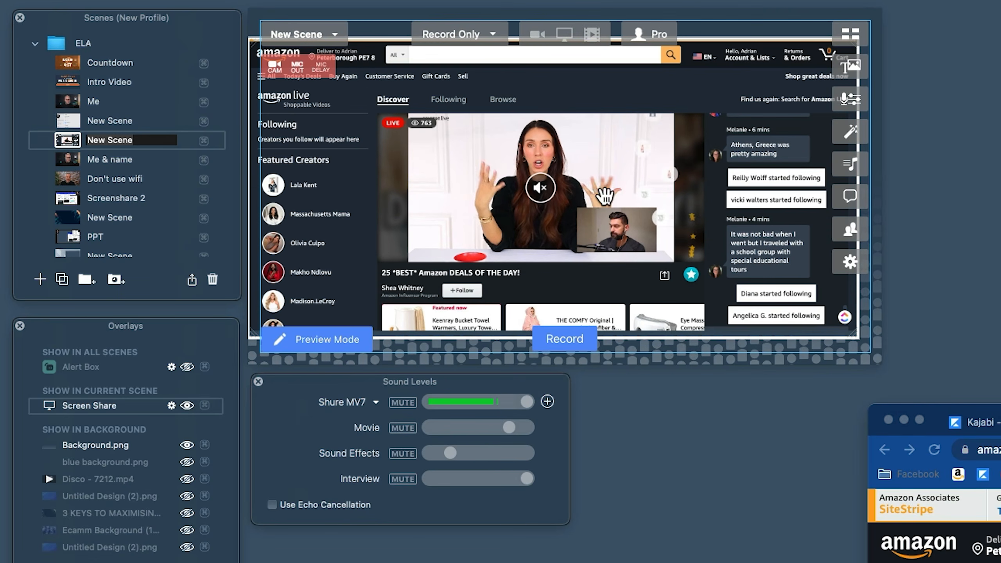
{"action": "left_click_drag", "start_coordinate": [859, 339], "coordinate": [788, 308]}
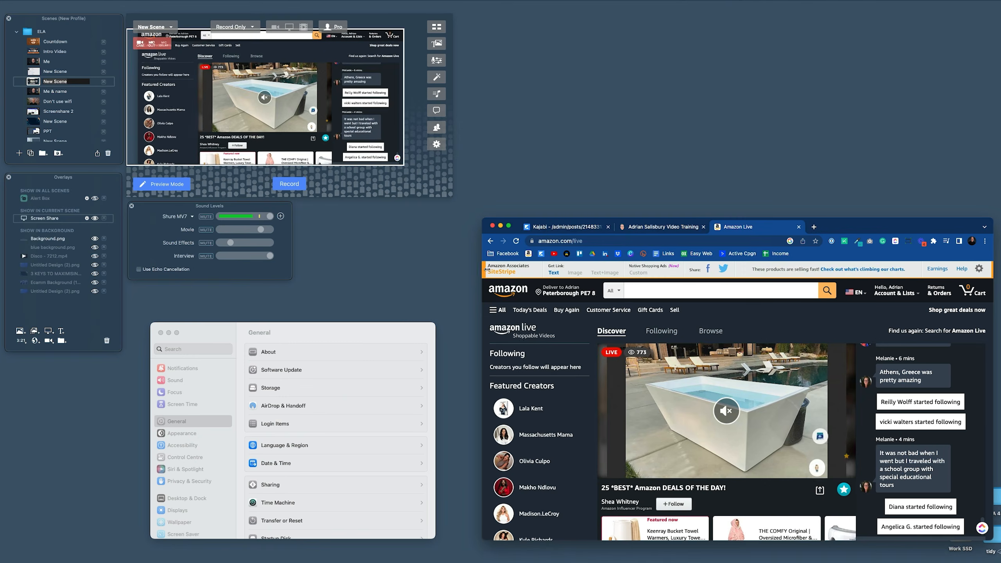
Narrow the Chrome window slightly, crop the Screen Share overlay's left edge, then enlarge the overlay and place it toward the scene's lower-right area
{"action": "left_click_drag", "start_coordinate": [487, 270], "coordinate": [499, 270]}
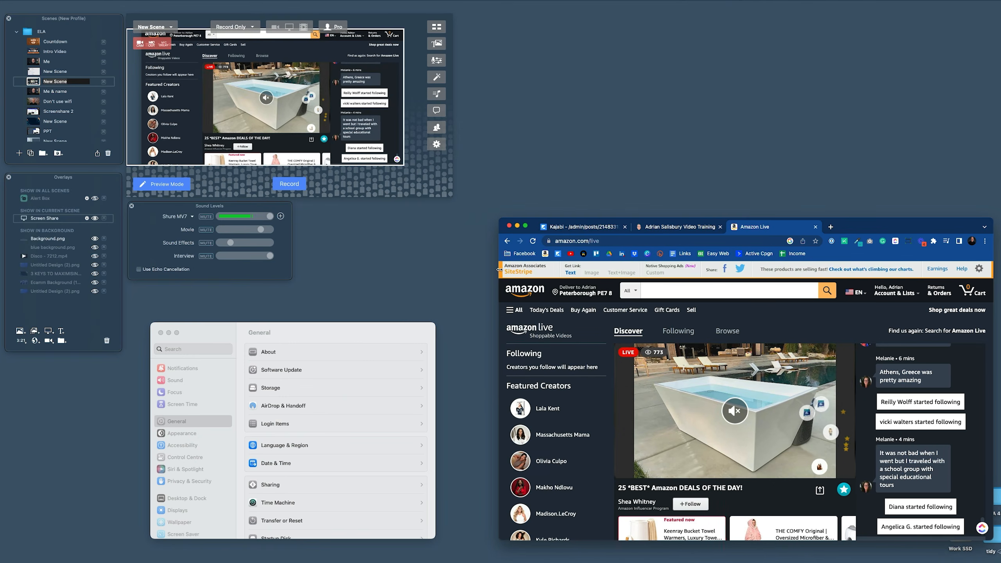
{"action": "left_click", "coordinate": [403, 167]}
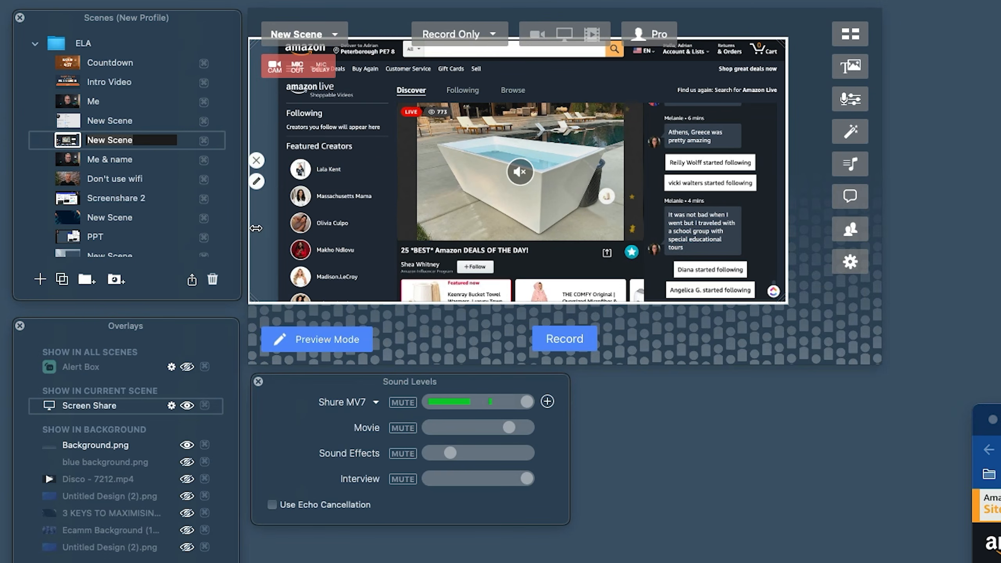
{"action": "left_click_drag", "start_coordinate": [263, 229], "coordinate": [281, 232]}
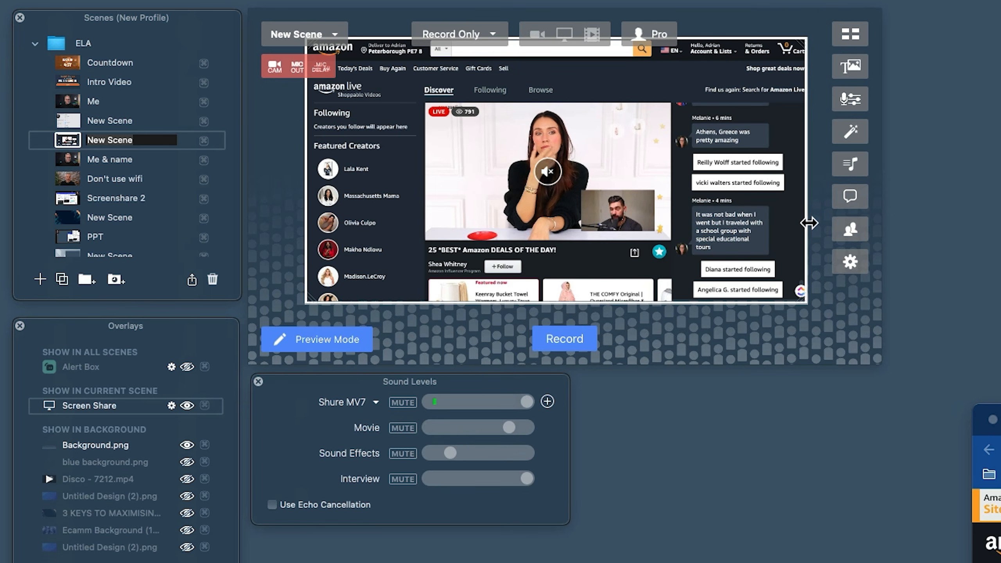
{"action": "left_click_drag", "start_coordinate": [803, 306], "coordinate": [863, 342]}
{"action": "left_click_drag", "start_coordinate": [722, 227], "coordinate": [723, 245]}
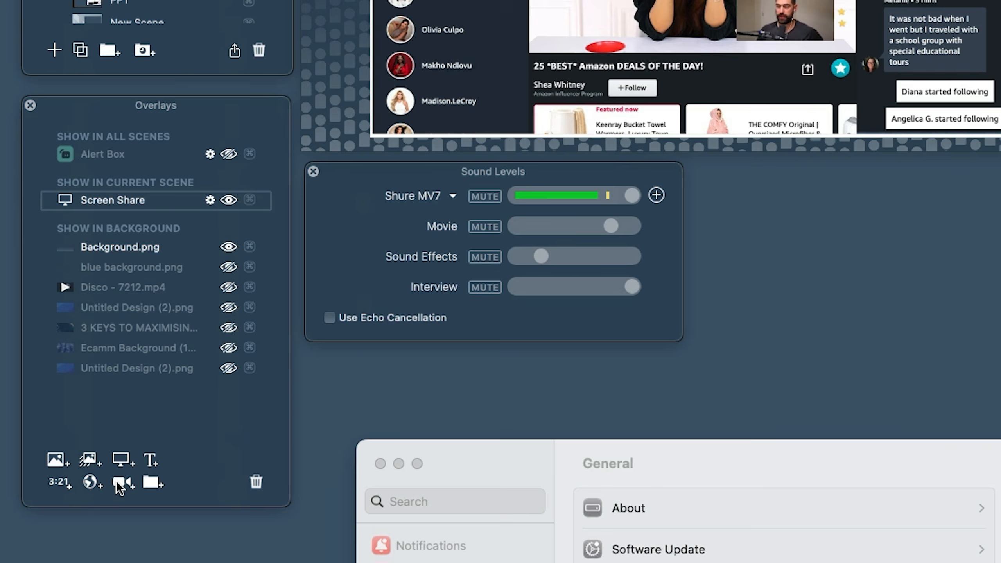
Add a Cam Link 4K camera overlay to the scene and set its shape to Custom
{"action": "left_click", "coordinate": [121, 482]}
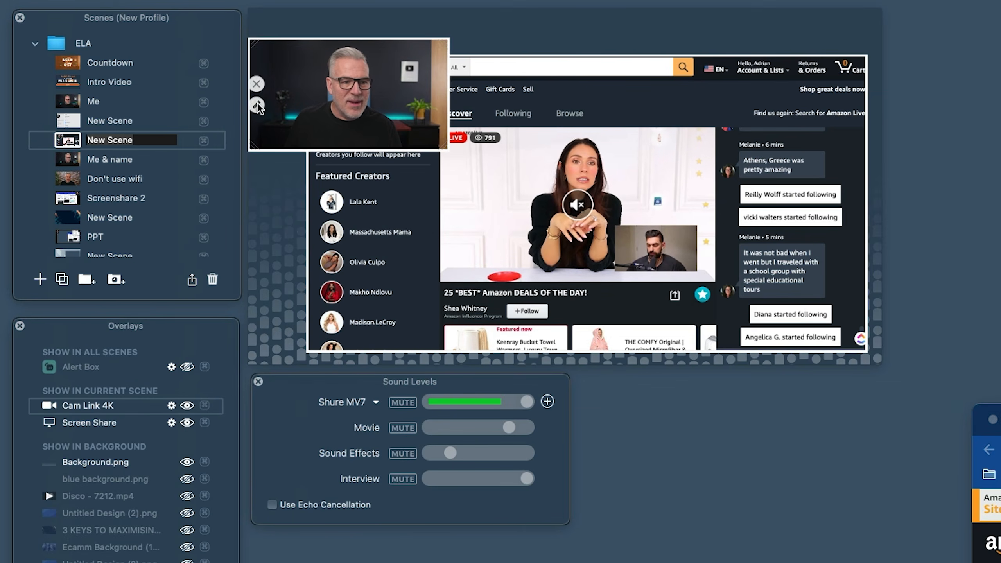
{"action": "left_click", "coordinate": [257, 105]}
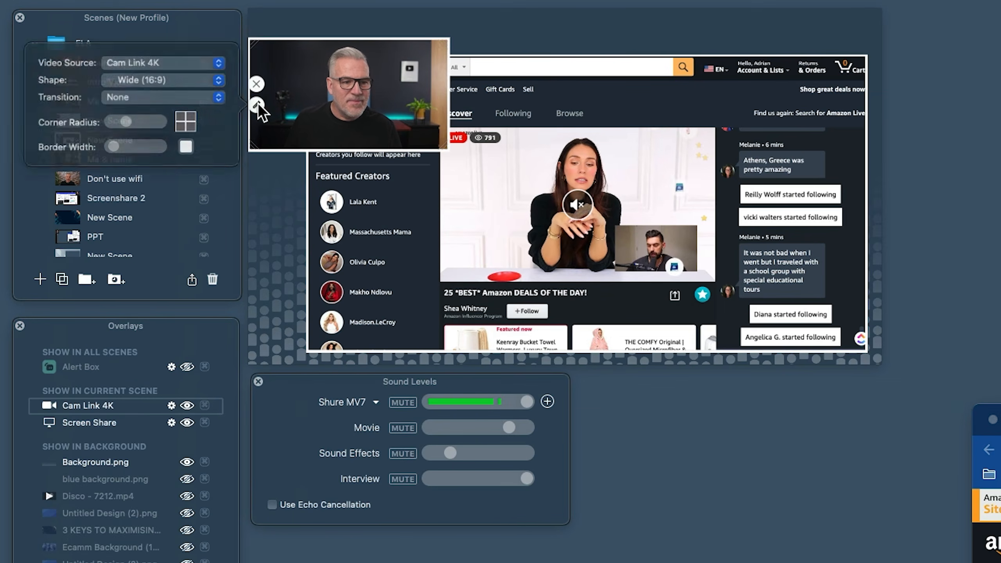
{"action": "left_click", "coordinate": [151, 79]}
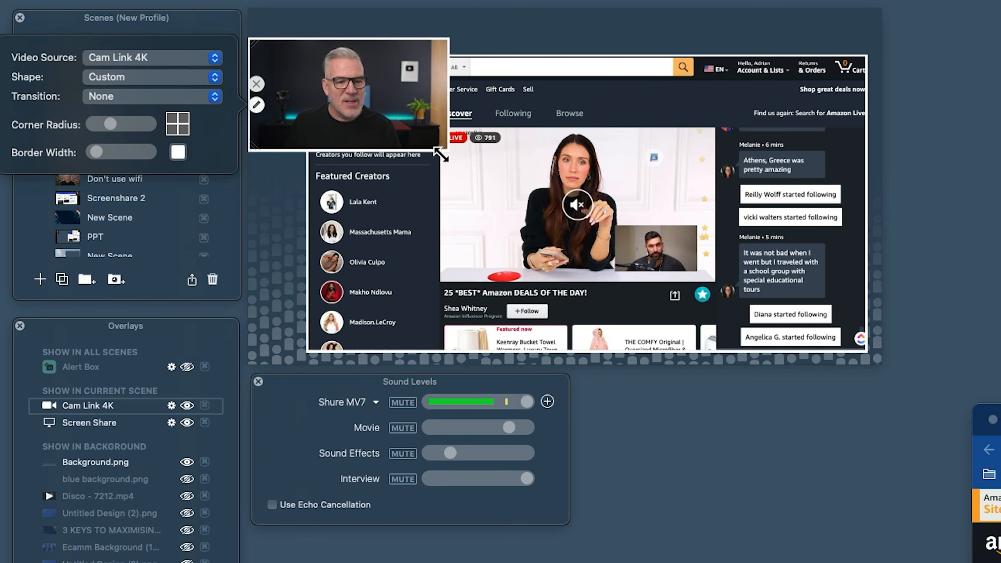
Crop the camera overlay to a small near-square in the scene's upper-left corner and round only its lower-right corner
{"action": "left_click_drag", "start_coordinate": [441, 155], "coordinate": [386, 188]}
{"action": "left_click_drag", "start_coordinate": [335, 144], "coordinate": [347, 125]}
{"action": "left_click_drag", "start_coordinate": [399, 166], "coordinate": [357, 114]}
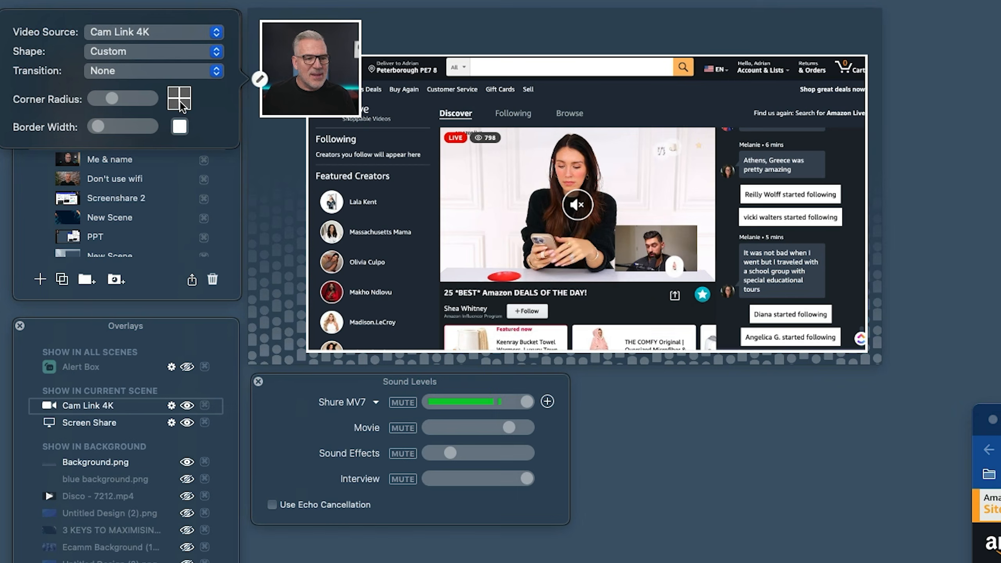
{"action": "left_click", "coordinate": [180, 101]}
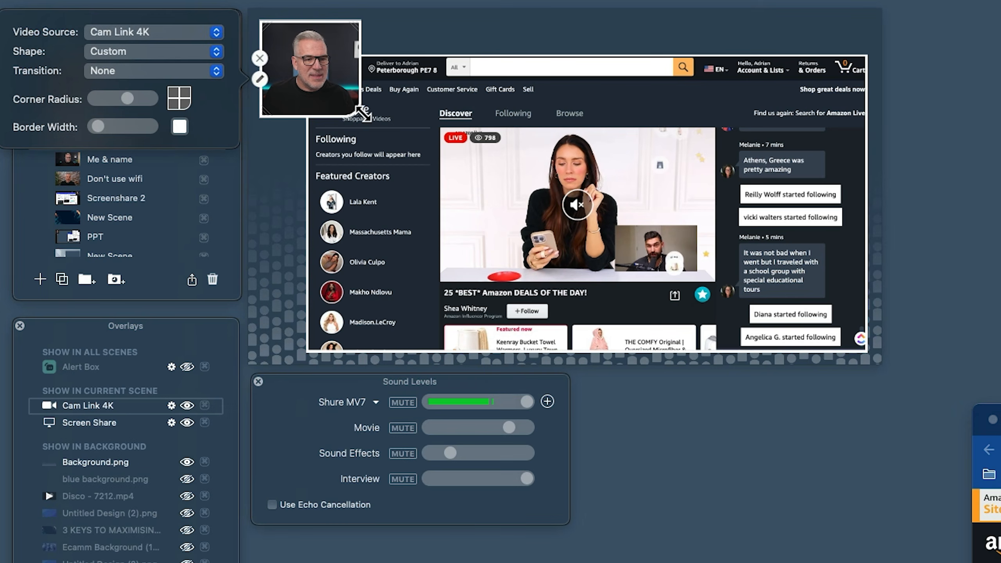
{"action": "left_click", "coordinate": [299, 154]}
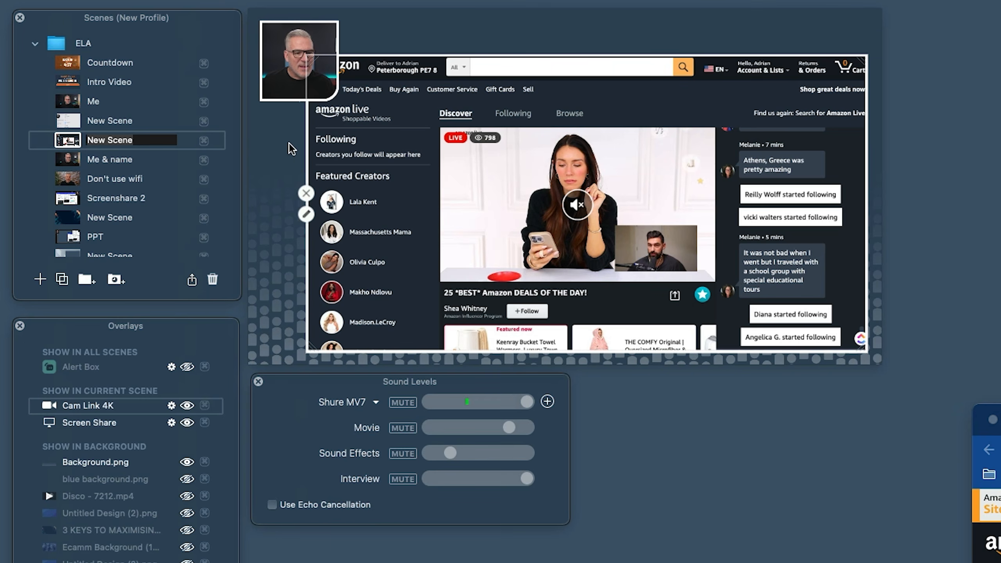
Switch to the other New Scene, the one sharing System Settings, and set its screen share to show Google Chrome
{"action": "left_click", "coordinate": [67, 121]}
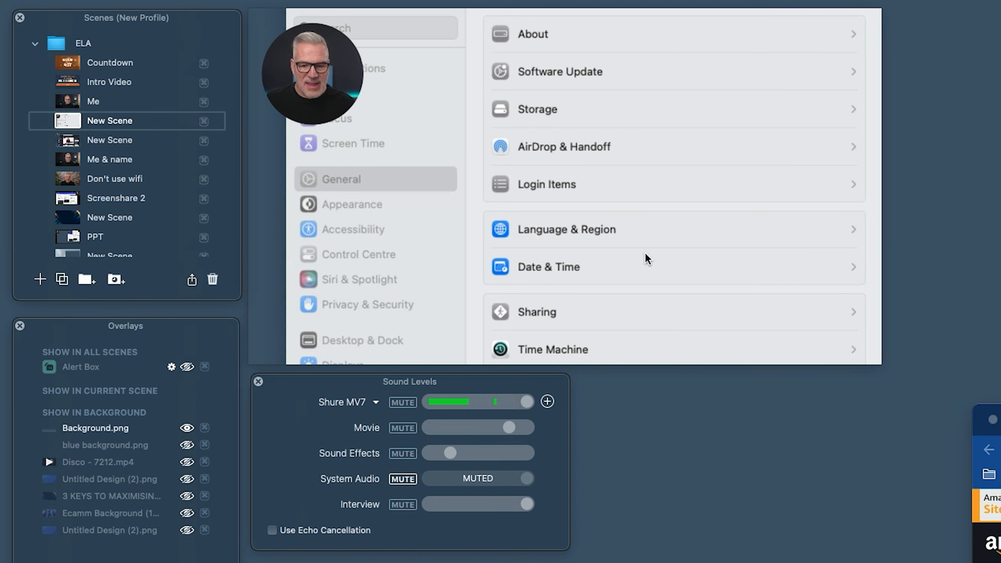
{"action": "mouse_move", "coordinate": [512, 160]}
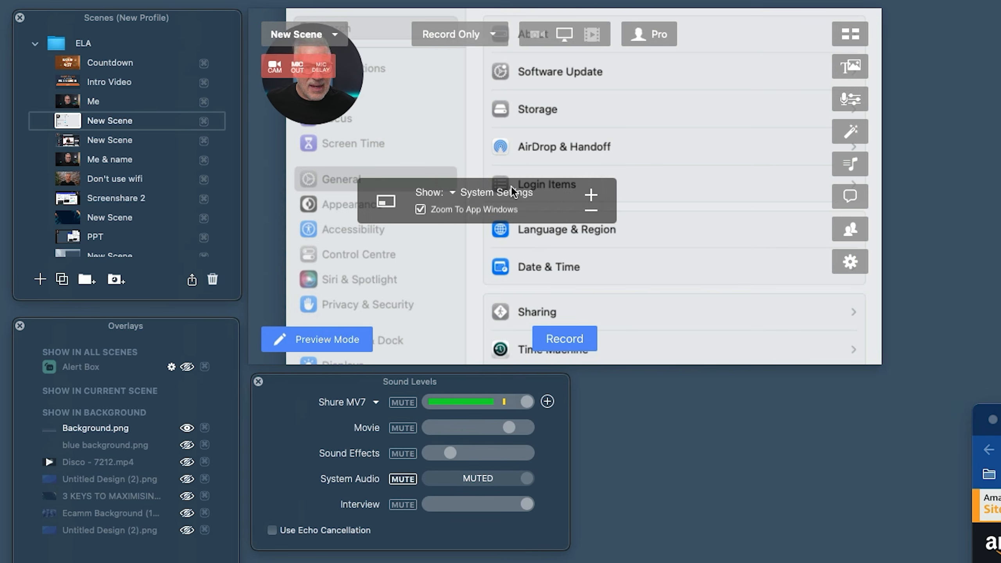
{"action": "left_click", "coordinate": [511, 187]}
{"action": "left_click", "coordinate": [508, 176]}
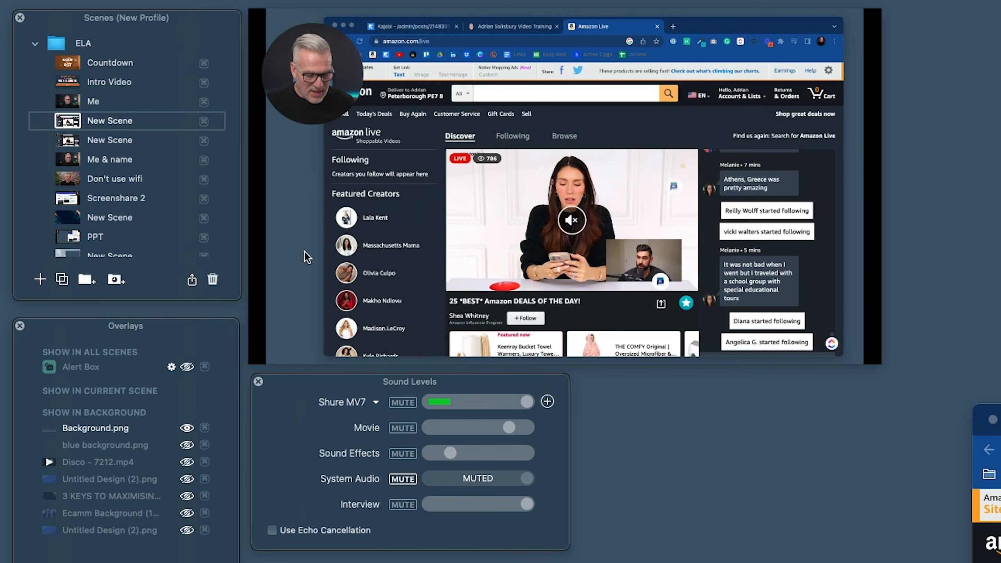
Compare the overlay-based scene with the full screen share scene and check which source the full screen share scene uses
{"action": "left_click", "coordinate": [69, 138]}
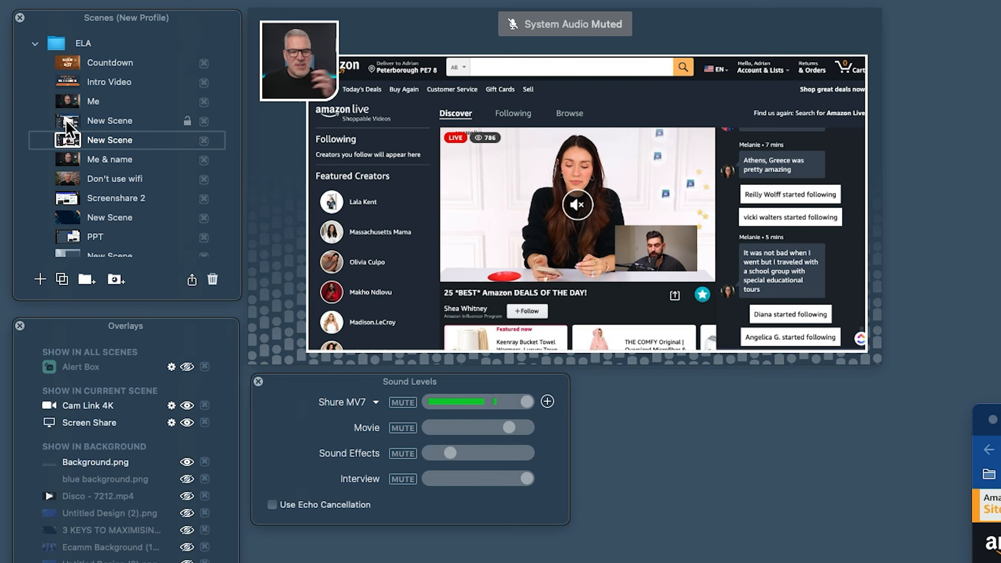
{"action": "left_click", "coordinate": [66, 120]}
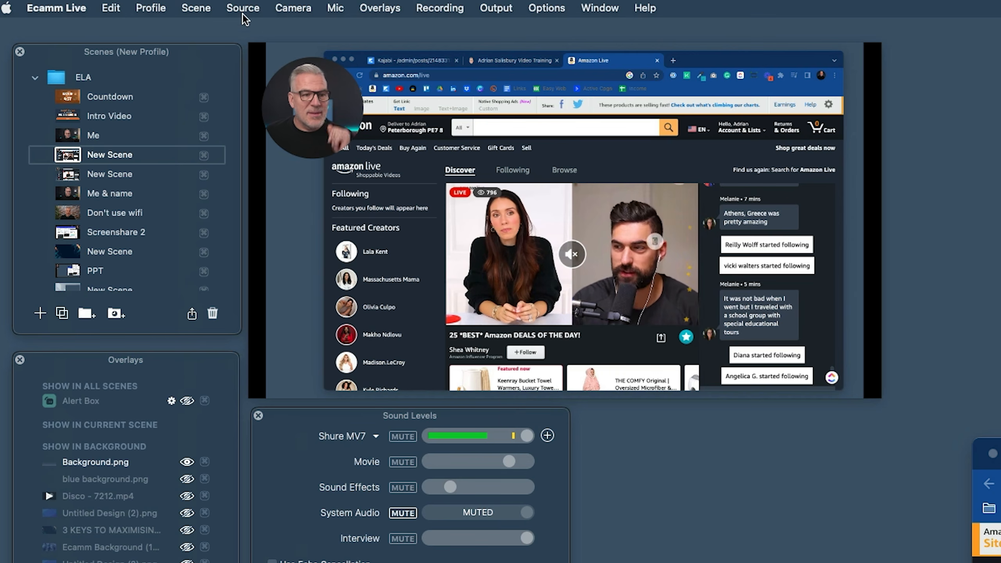
{"action": "left_click", "coordinate": [243, 15]}
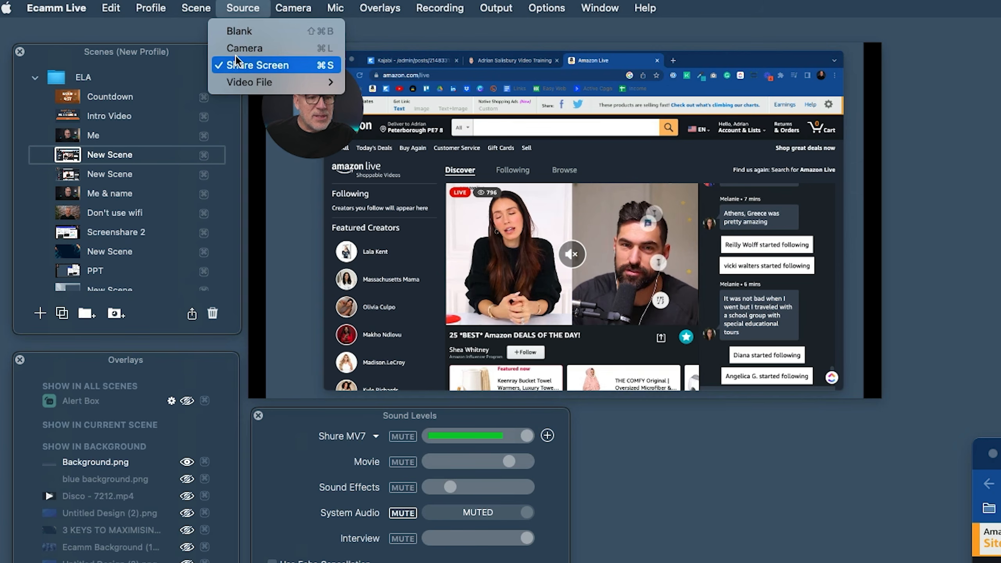
{"action": "left_click", "coordinate": [99, 175]}
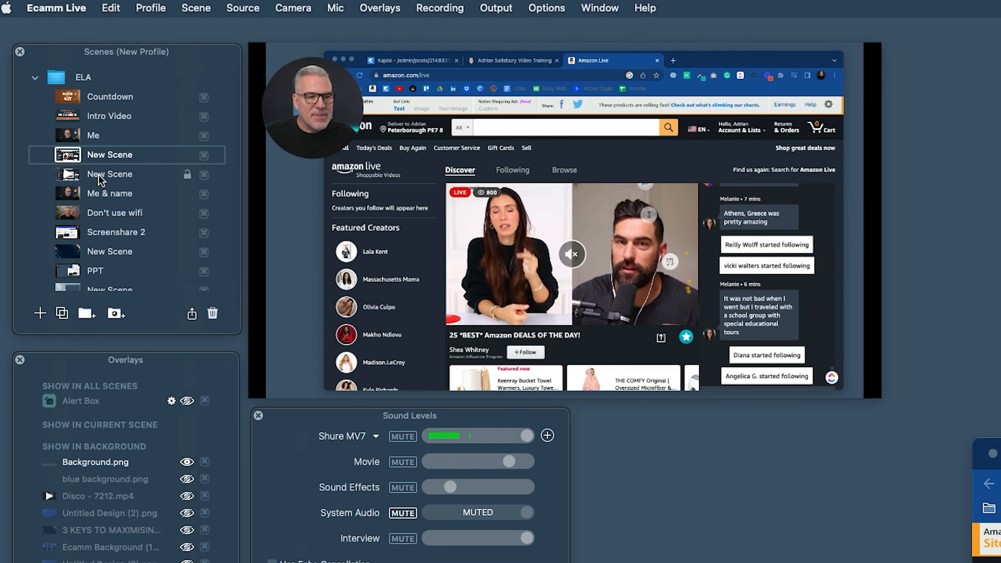
Show the overlay-based scene and scroll the shared Amazon Live page down to Upcoming Livestreams For You
{"action": "left_click", "coordinate": [99, 175]}
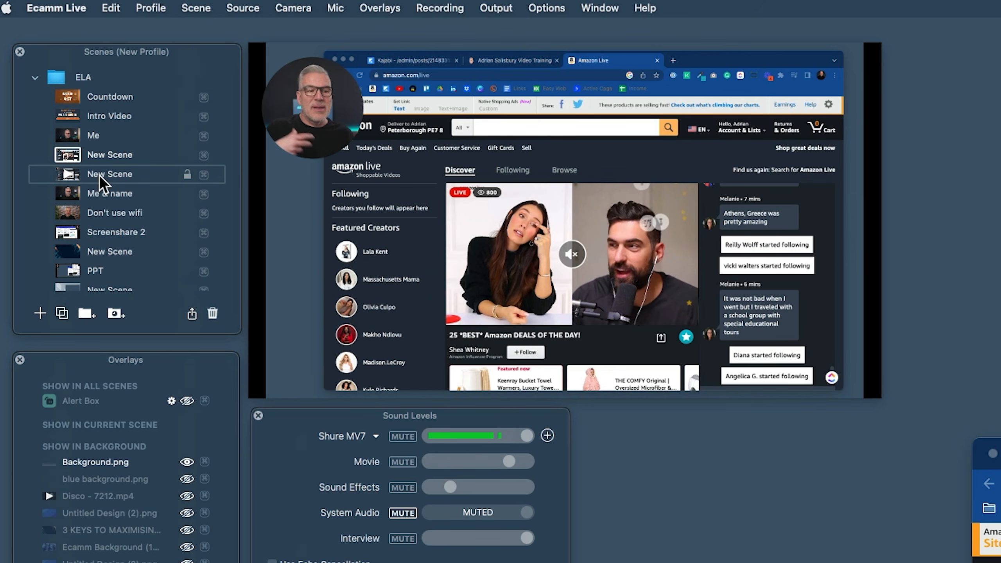
{"action": "left_click", "coordinate": [69, 175]}
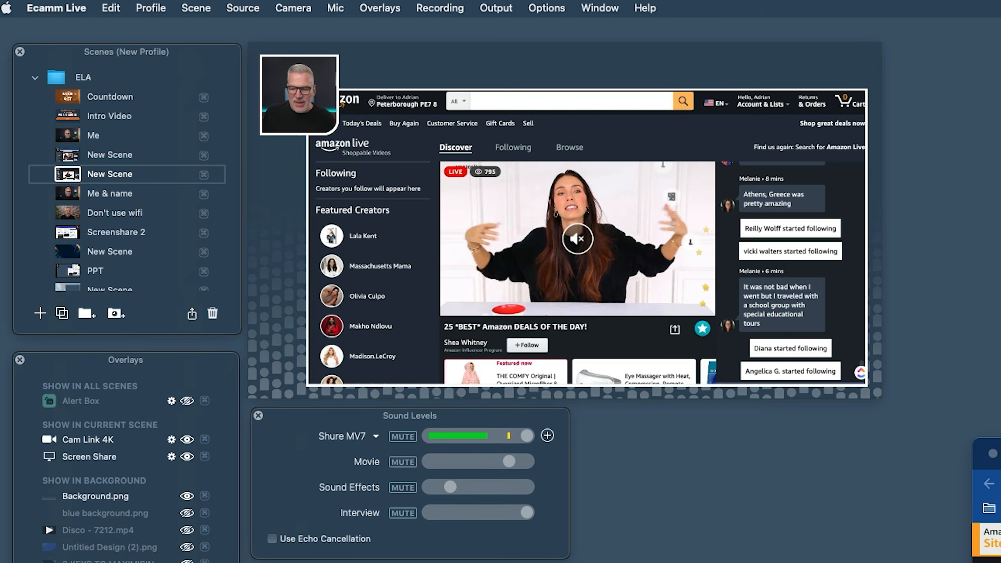
{"action": "scroll", "coordinate": [588, 236], "scroll_direction": "down", "scroll_amount": 10}
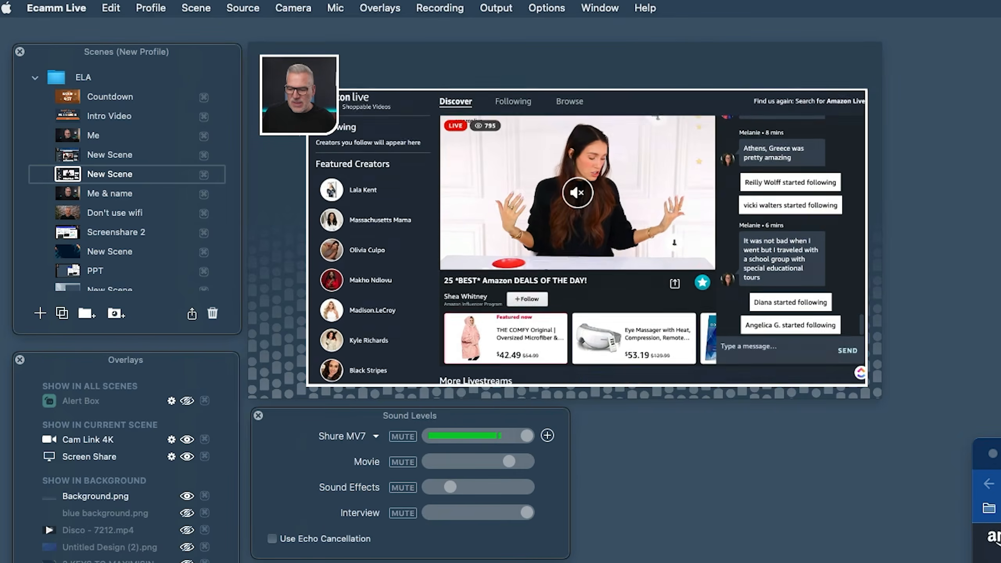
{"action": "scroll", "coordinate": [653, 237], "scroll_direction": "down", "scroll_amount": 4}
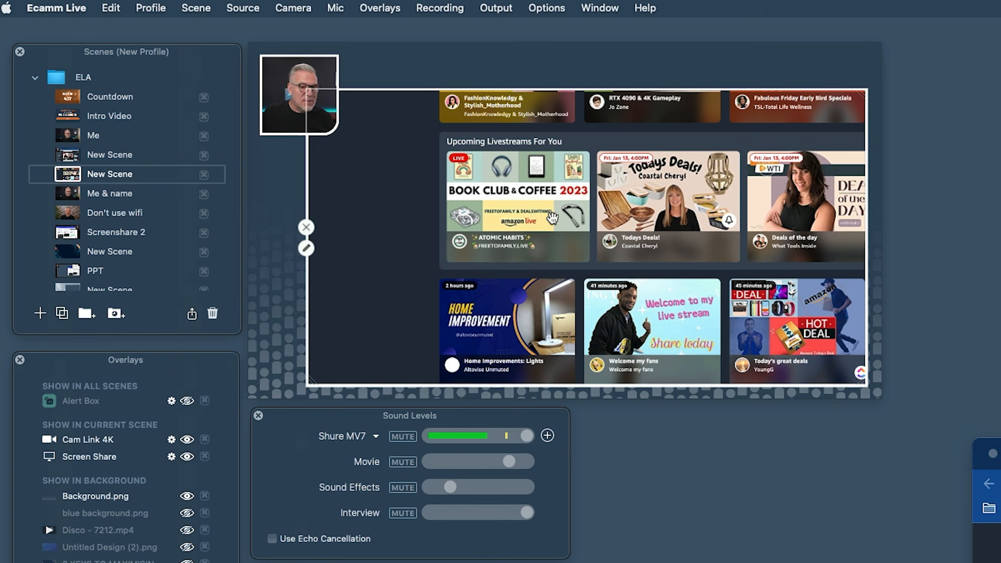
Add a Cam Link 4K camera overlay to the full screen share scene and set its shape to Custom
{"action": "left_click", "coordinate": [68, 157]}
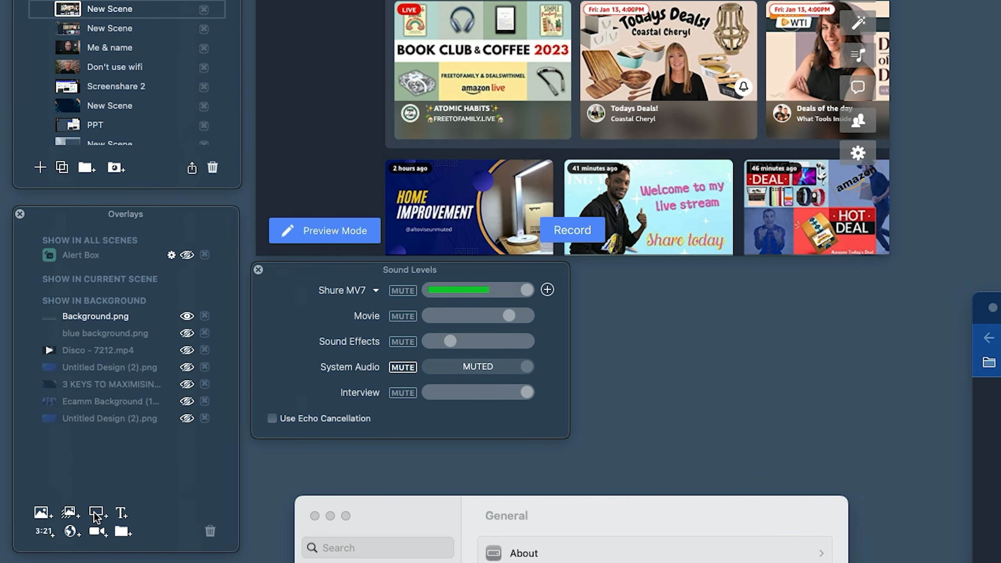
{"action": "left_click", "coordinate": [94, 533]}
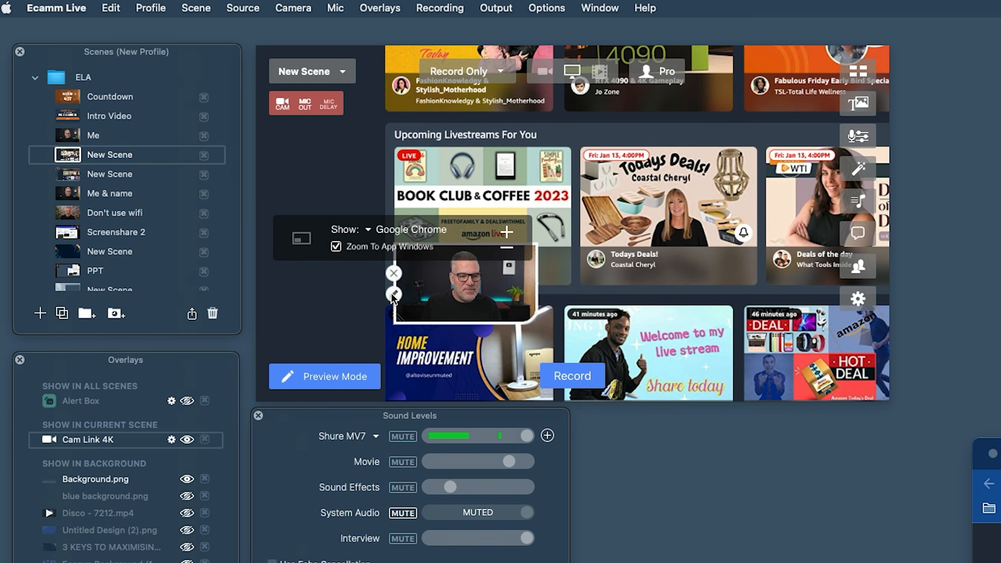
{"action": "left_click", "coordinate": [393, 296]}
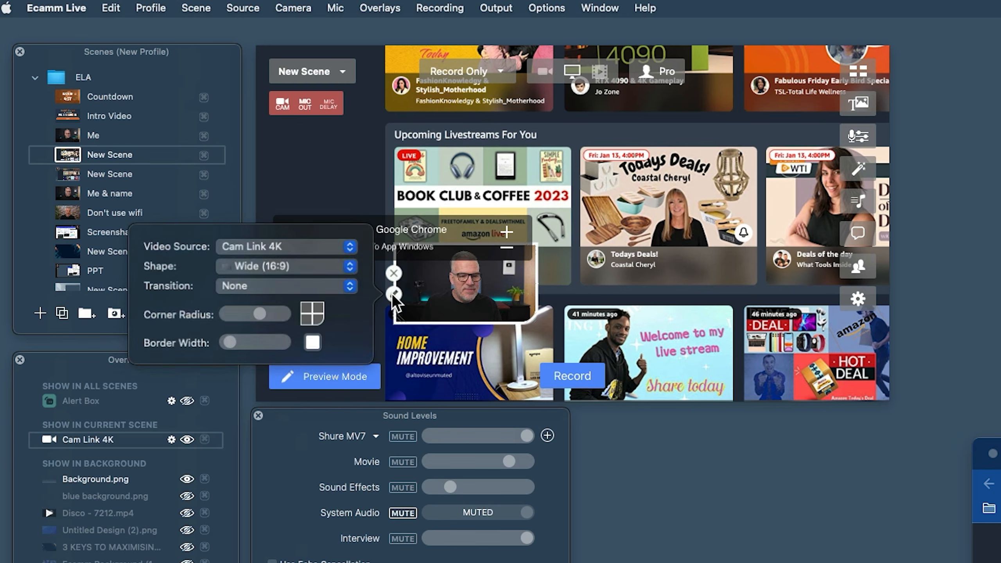
{"action": "left_click", "coordinate": [265, 271]}
Crop the new camera overlay to a near-square and move it to the upper-left corner of the full screen share scene
{"action": "left_click_drag", "start_coordinate": [537, 322], "coordinate": [497, 333]}
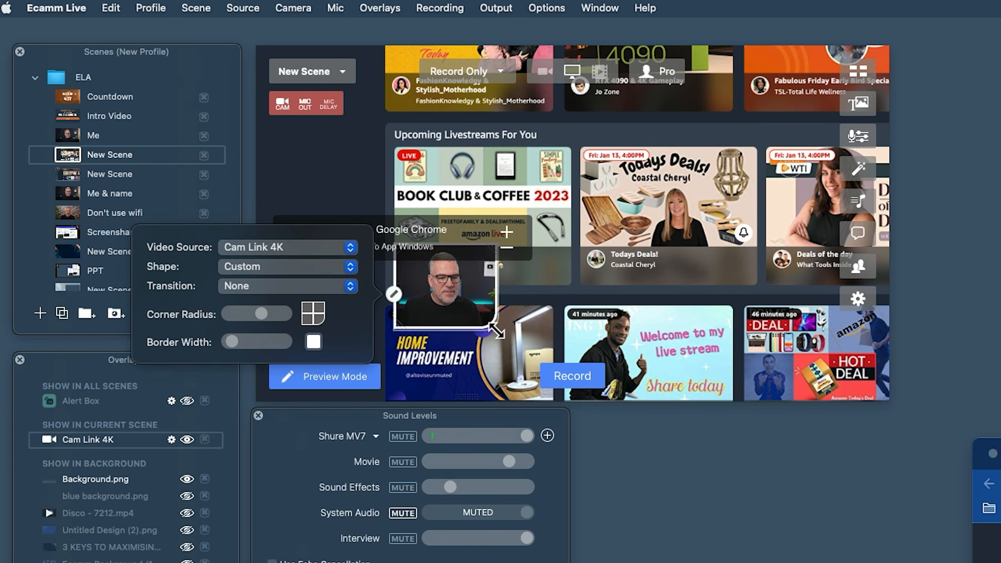
{"action": "left_click", "coordinate": [458, 297]}
{"action": "left_click_drag", "start_coordinate": [459, 296], "coordinate": [320, 105]}
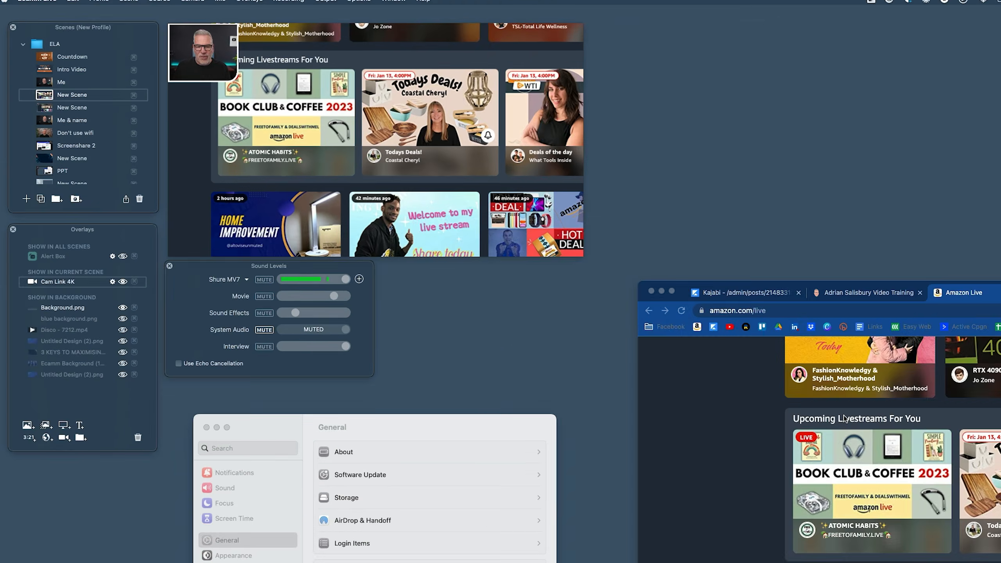
Scroll further down the shared Amazon Live page and test zooming the screen share out and in, ending zoomed in
{"action": "scroll", "coordinate": [766, 440], "scroll_direction": "down", "scroll_amount": 3}
{"action": "scroll", "coordinate": [764, 439], "scroll_direction": "down", "scroll_amount": 3}
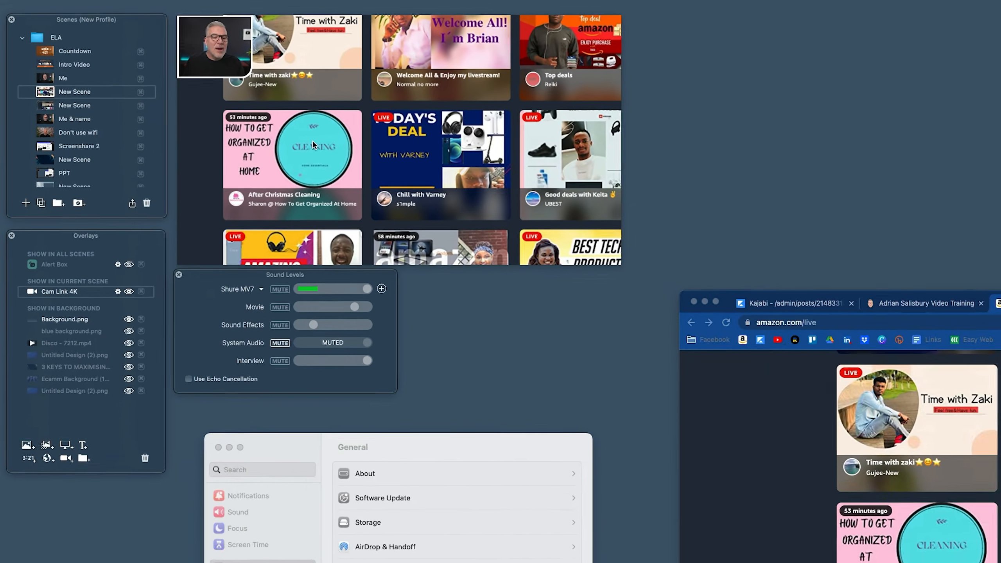
{"action": "scroll", "coordinate": [393, 203], "scroll_direction": "down", "scroll_amount": 5}
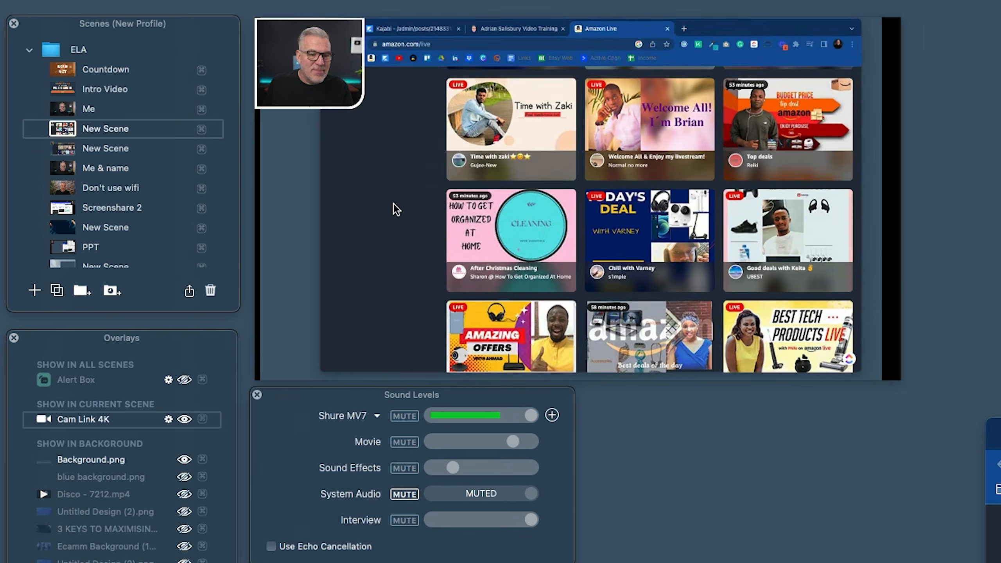
{"action": "scroll", "coordinate": [393, 204], "scroll_direction": "up", "scroll_amount": 10}
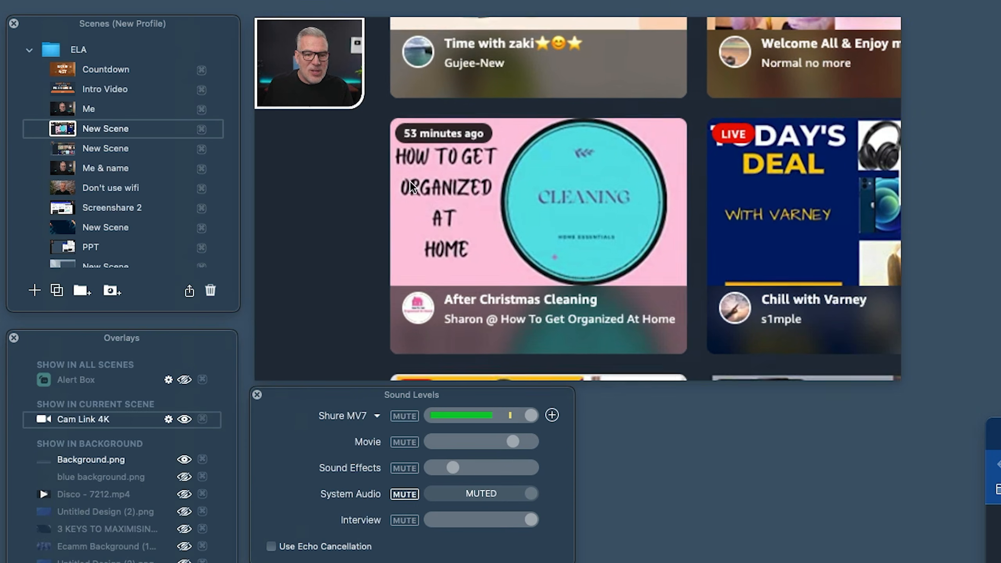
{"action": "scroll", "coordinate": [528, 200], "scroll_direction": "up", "scroll_amount": 4}
{"action": "scroll", "coordinate": [528, 200], "scroll_direction": "down", "scroll_amount": 2}
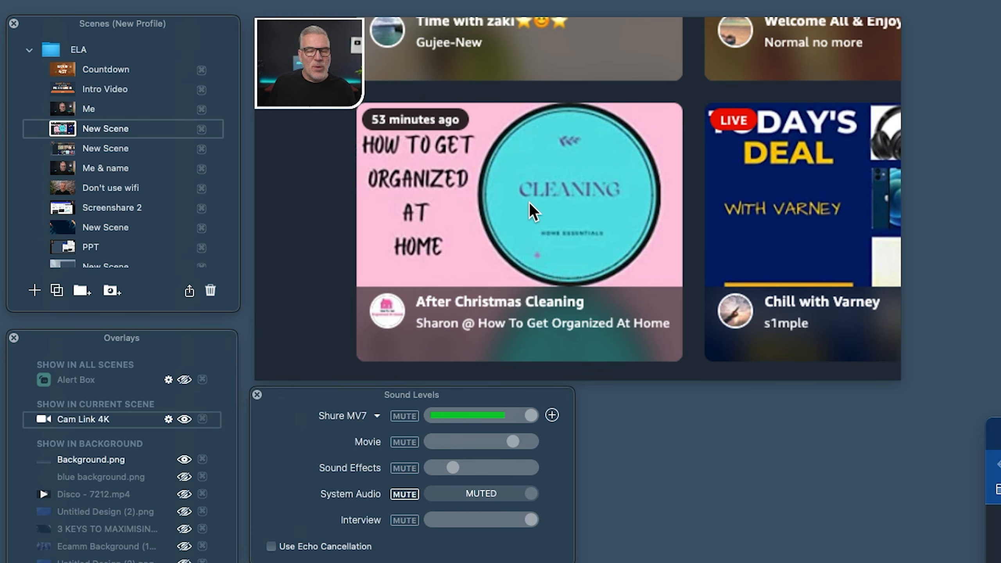
{"action": "scroll", "coordinate": [529, 210], "scroll_direction": "down", "scroll_amount": 6}
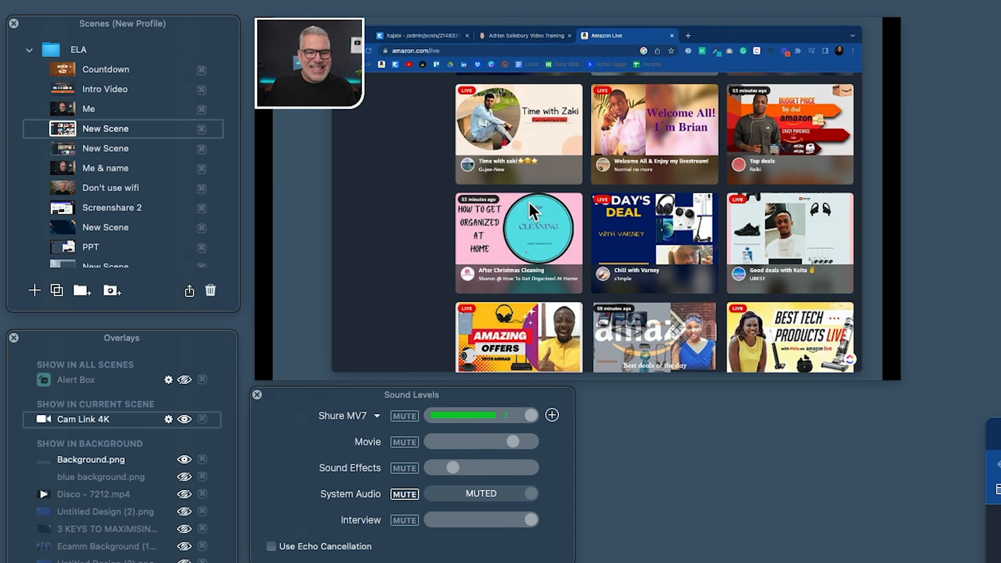
{"action": "scroll", "coordinate": [529, 201], "scroll_direction": "up", "scroll_amount": 5}
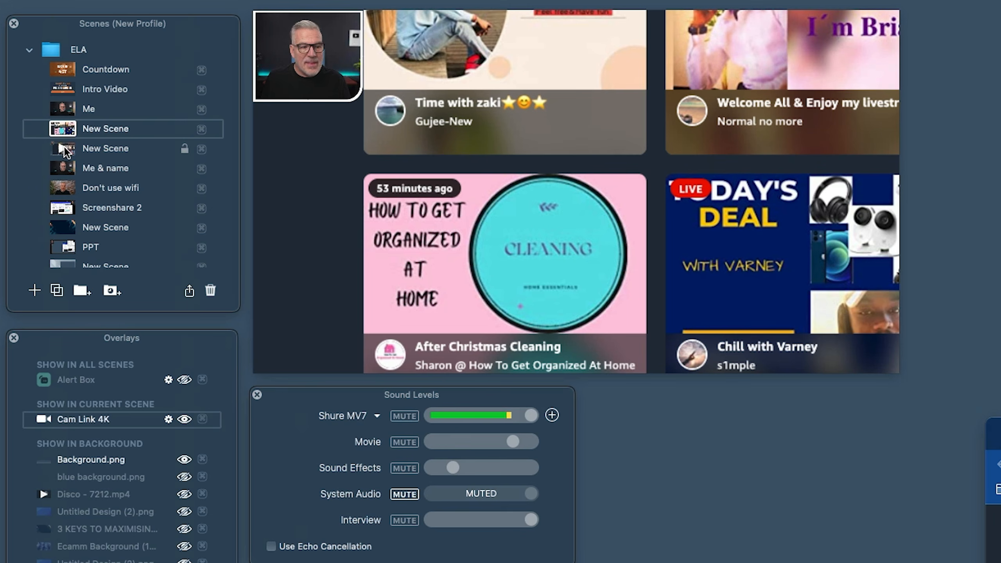
Compare the cropped overlay scene with the zoomed full screen share scene, ending on the cropped overlay scene
{"action": "left_click", "coordinate": [63, 147]}
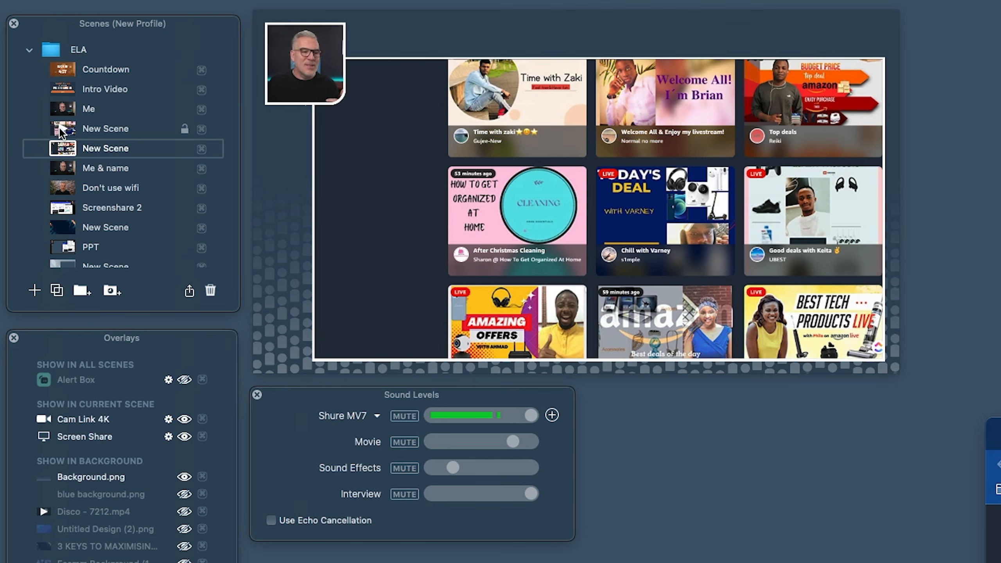
{"action": "left_click", "coordinate": [61, 130]}
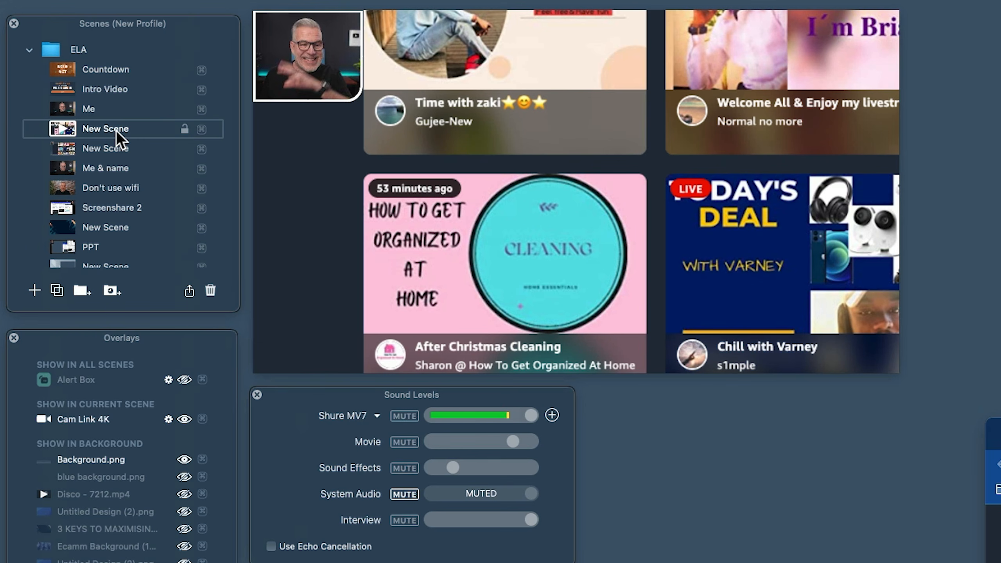
{"action": "left_click", "coordinate": [57, 146]}
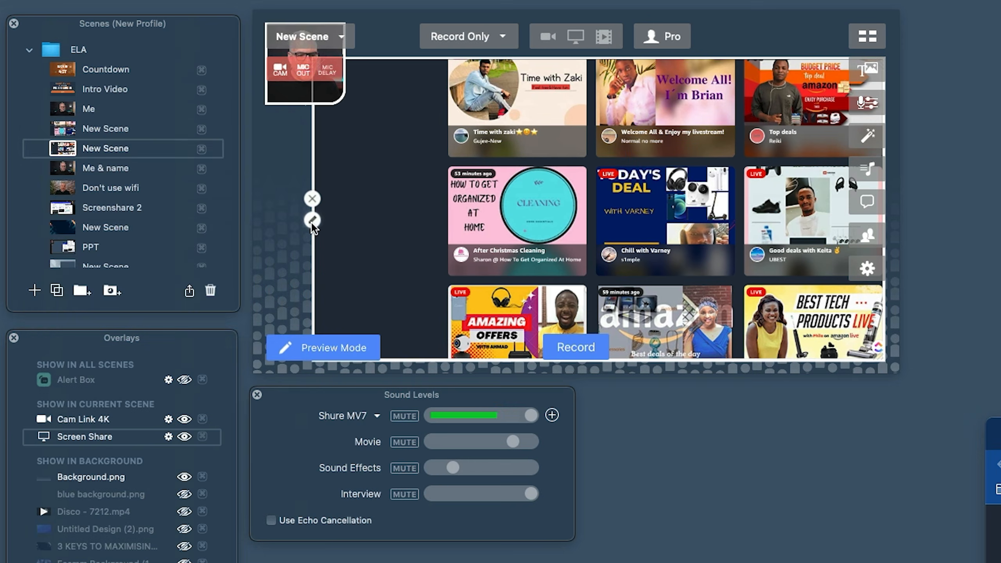
Check the source choices of the cropped Screen Share overlay and of the full screen share scene
{"action": "left_click", "coordinate": [312, 220]}
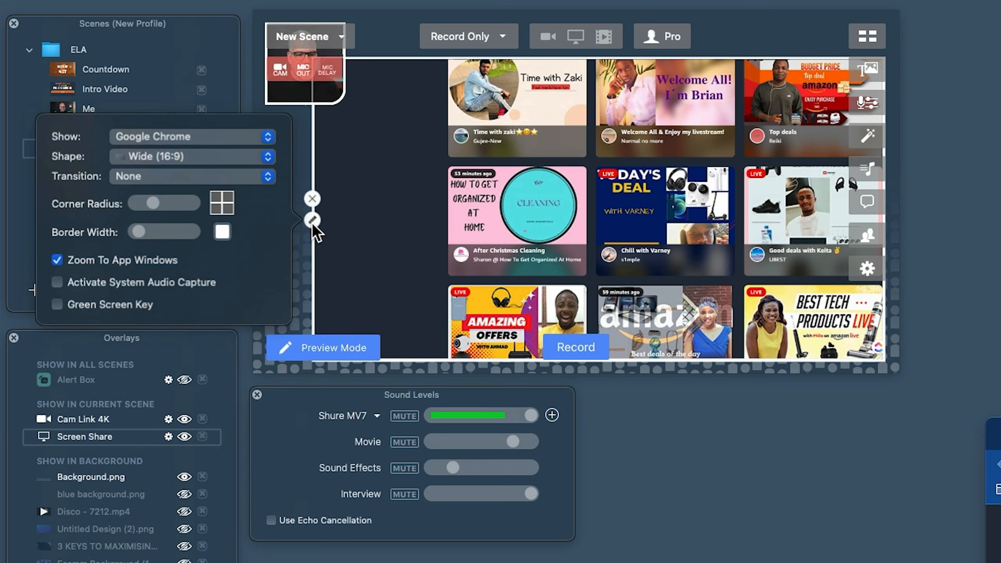
{"action": "left_click", "coordinate": [142, 137]}
{"action": "left_click", "coordinate": [362, 140]}
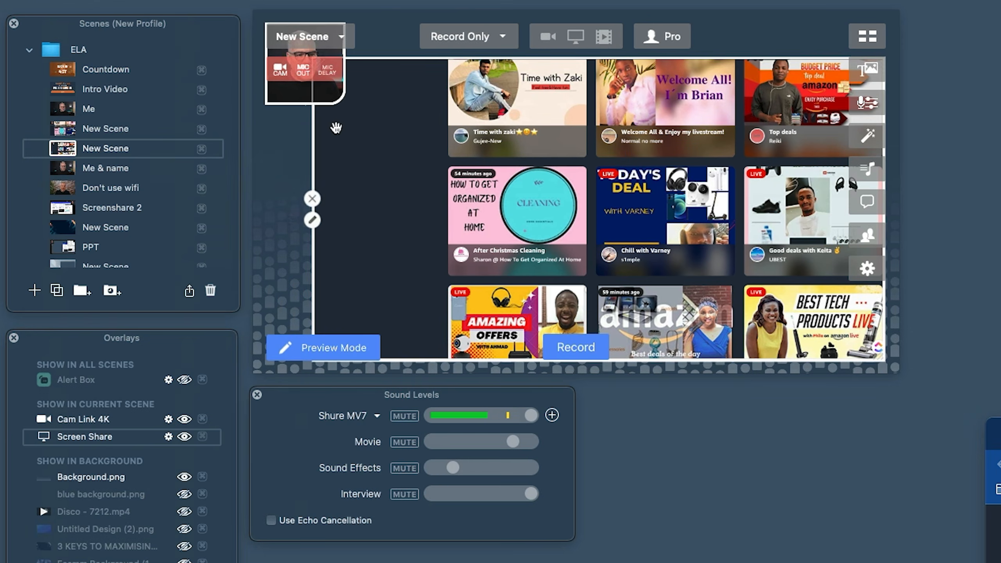
{"action": "left_click", "coordinate": [67, 127]}
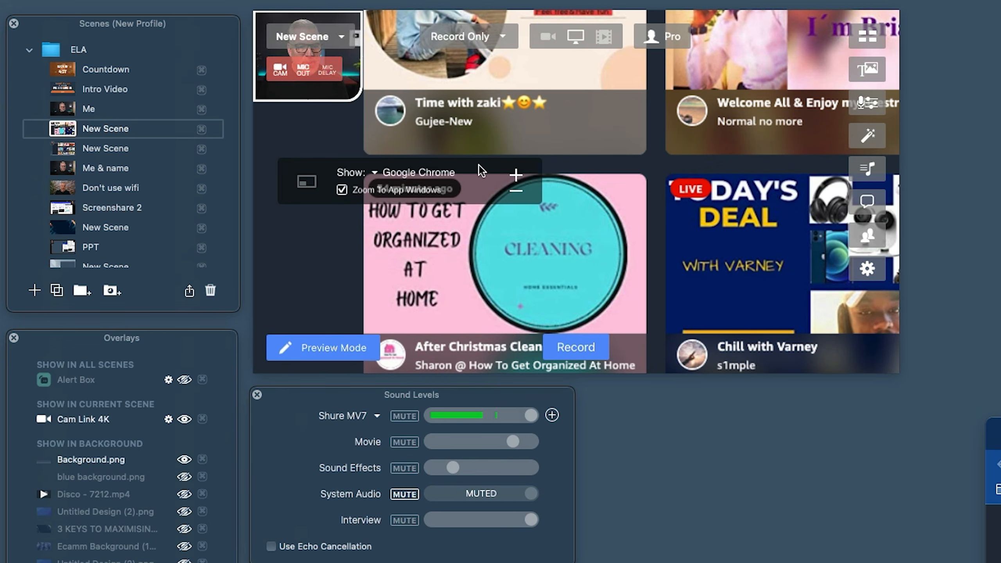
{"action": "left_click", "coordinate": [409, 173]}
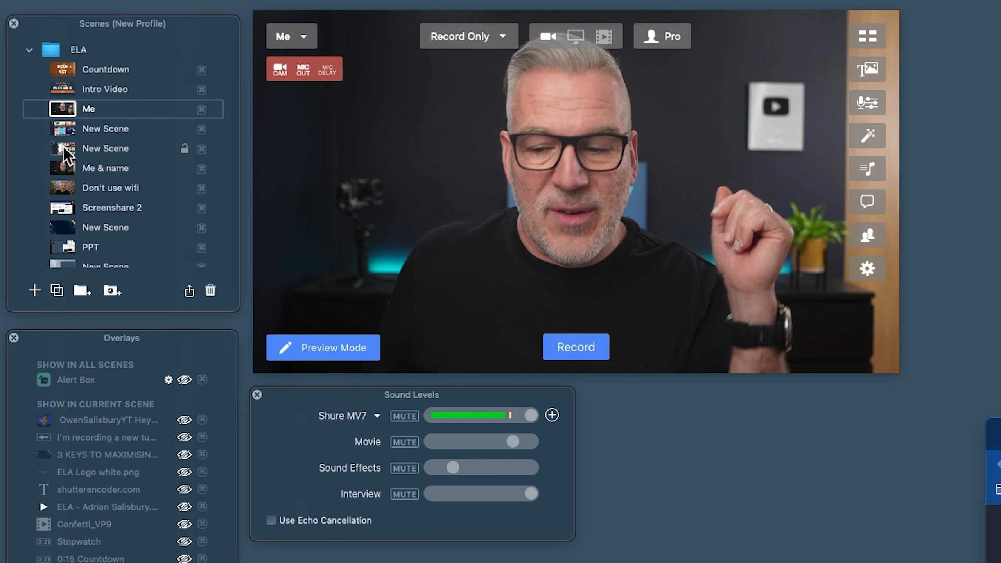
Show the cropped overlay scene while scrolling the shared Amazon Live page back to its beginning, ending on the Me scene
{"action": "left_click", "coordinate": [63, 149]}
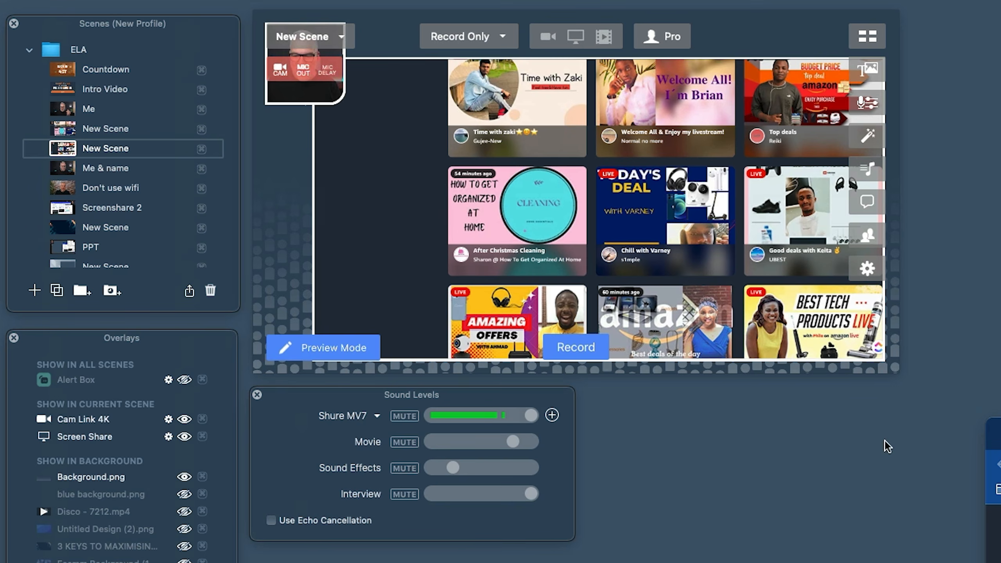
{"action": "scroll", "coordinate": [666, 209], "scroll_direction": "up", "scroll_amount": 20}
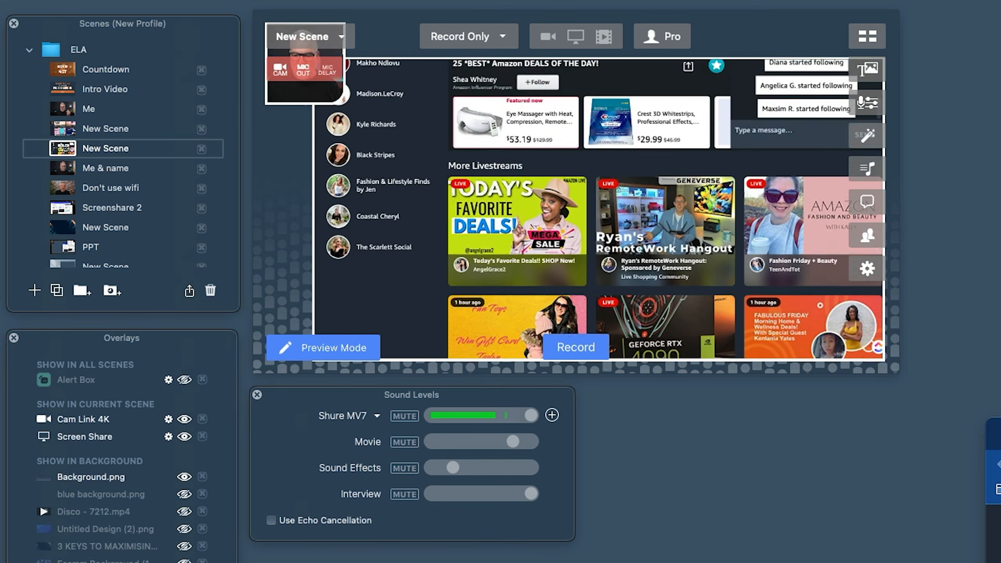
{"action": "scroll", "coordinate": [666, 209], "scroll_direction": "up", "scroll_amount": 10}
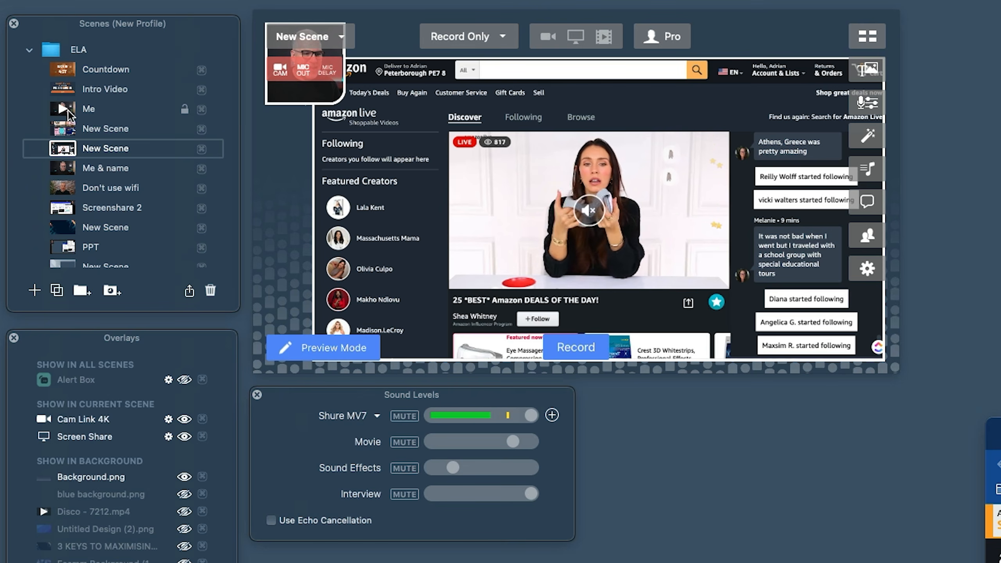
{"action": "left_click", "coordinate": [68, 110]}
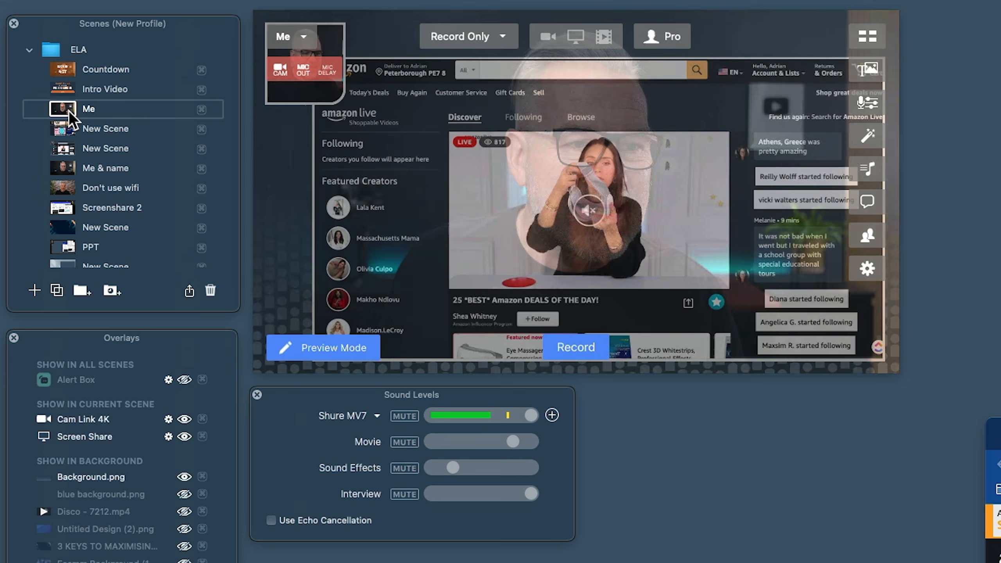